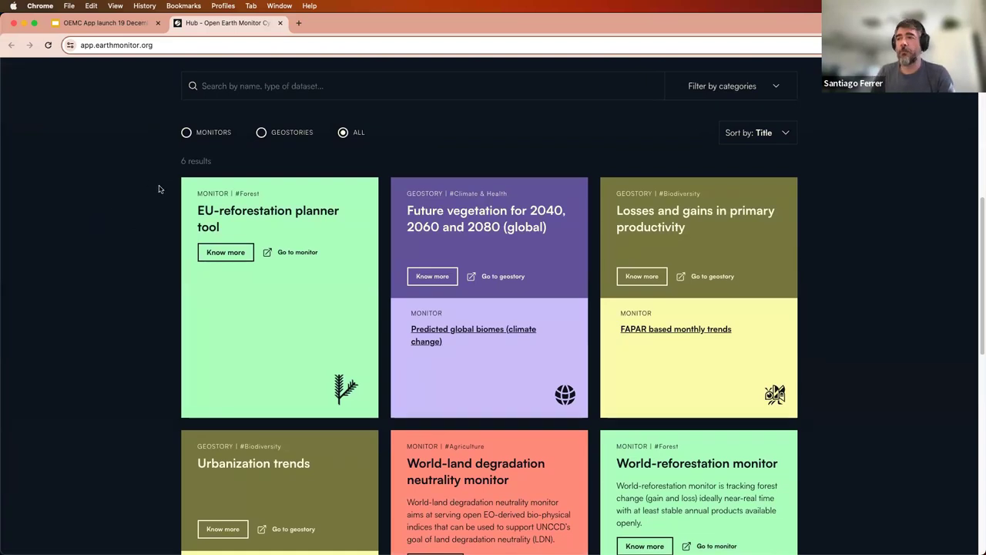
Open the 'Filter by categories' dropdown listing Agriculture, Water, Biodiversity, Soil, Climate & Health and Forest.
{"action": "scroll", "coordinate": [158, 188], "scroll_direction": "down", "scroll_amount": 2}
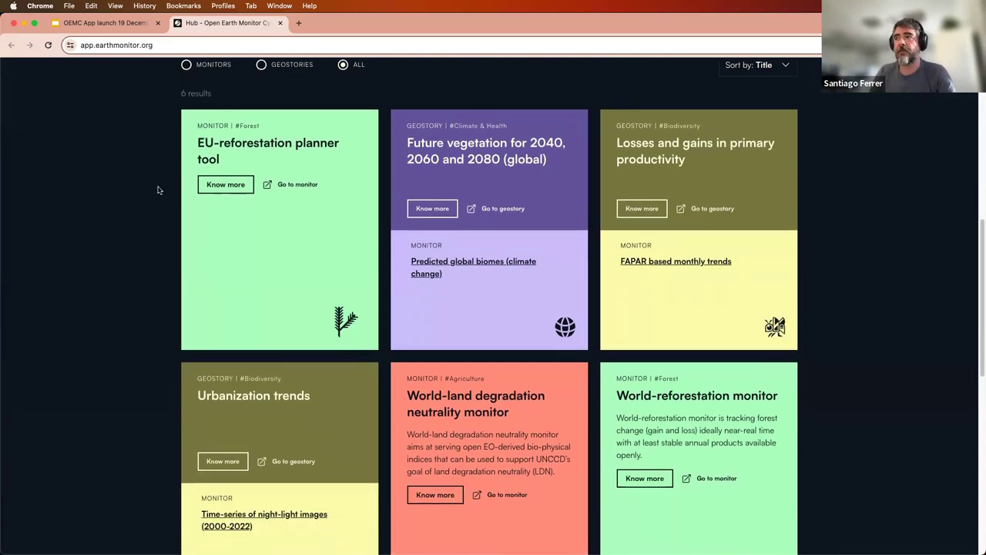
{"action": "scroll", "coordinate": [158, 192], "scroll_direction": "up", "scroll_amount": 1}
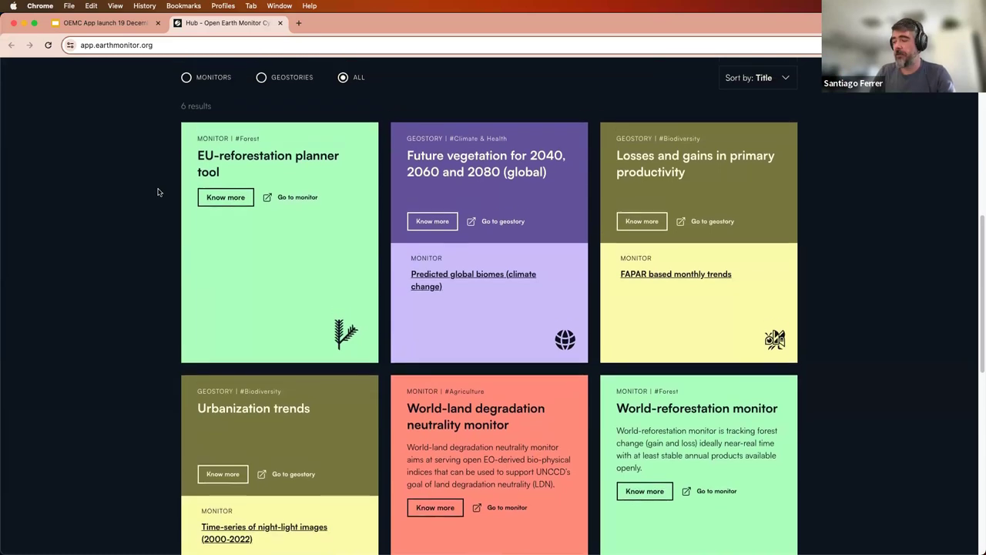
{"action": "scroll", "coordinate": [157, 192], "scroll_direction": "up", "scroll_amount": 2}
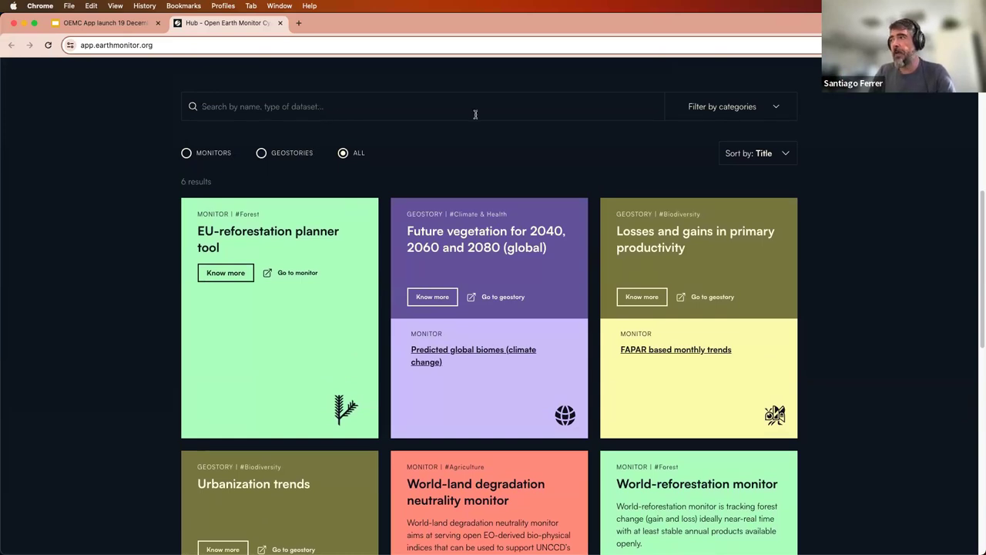
{"action": "left_click", "coordinate": [778, 109]}
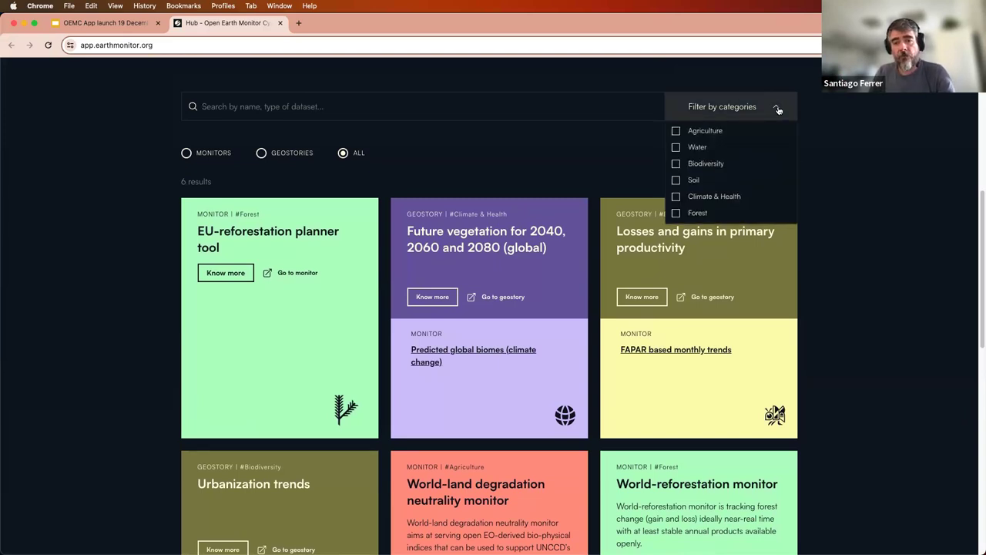
{"action": "left_click", "coordinate": [676, 131]}
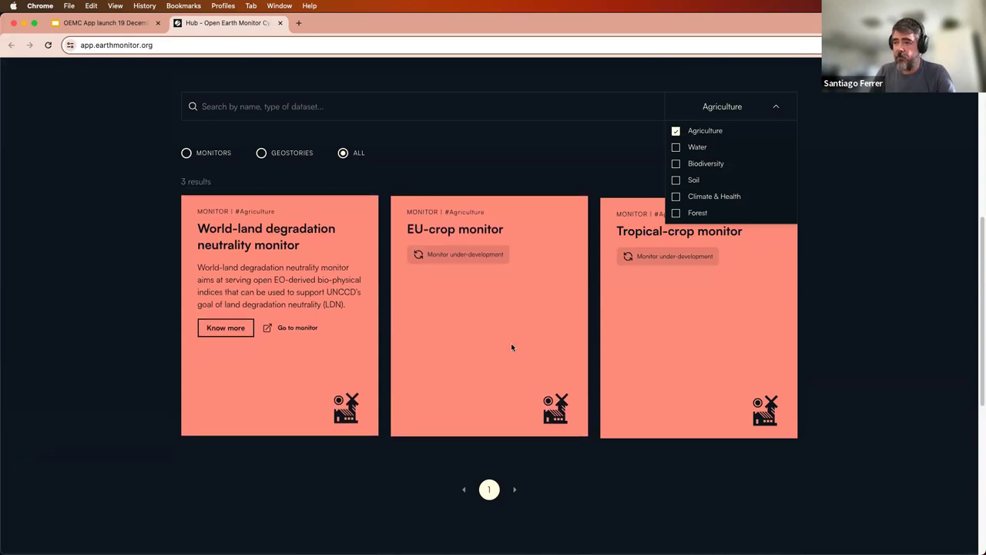
{"action": "left_click", "coordinate": [676, 147]}
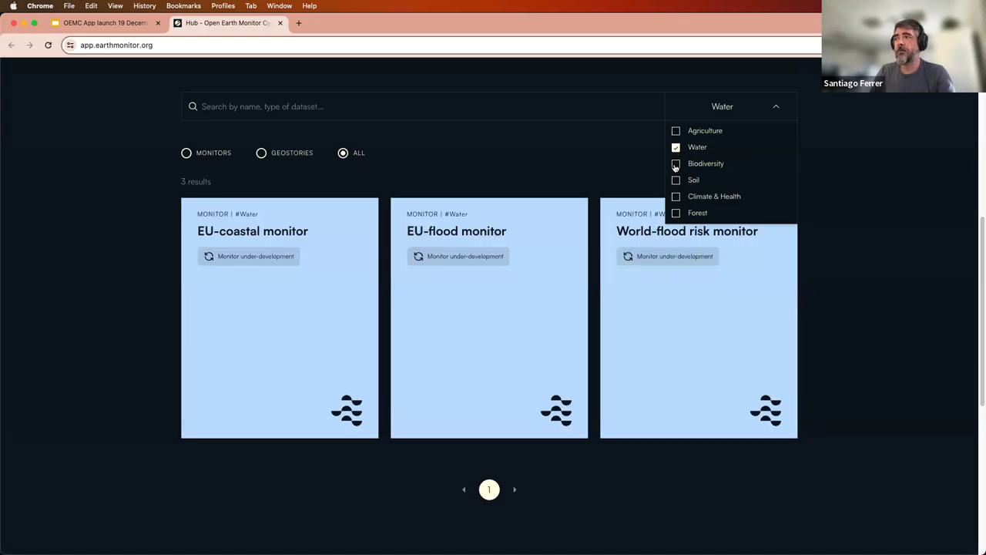
{"action": "left_click", "coordinate": [676, 164]}
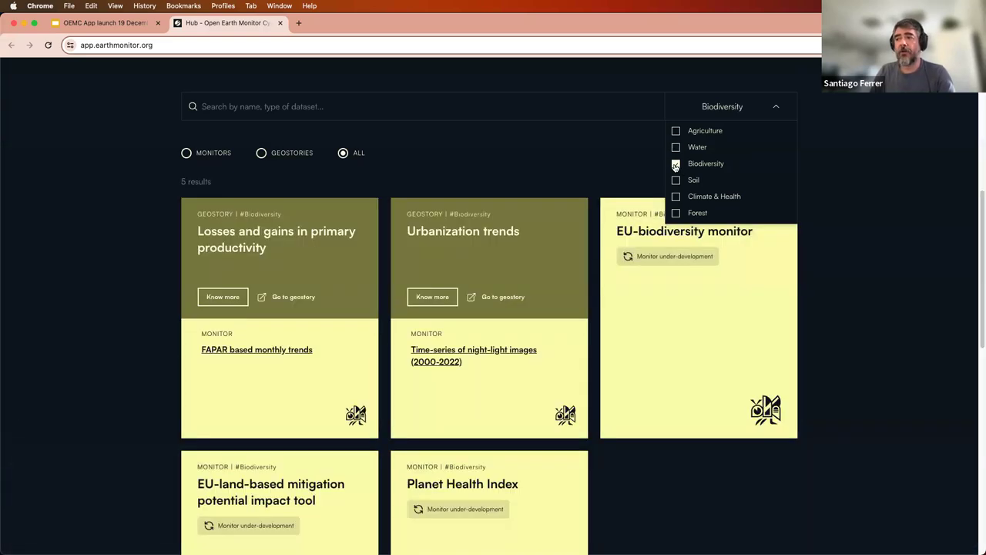
{"action": "left_click", "coordinate": [676, 181]}
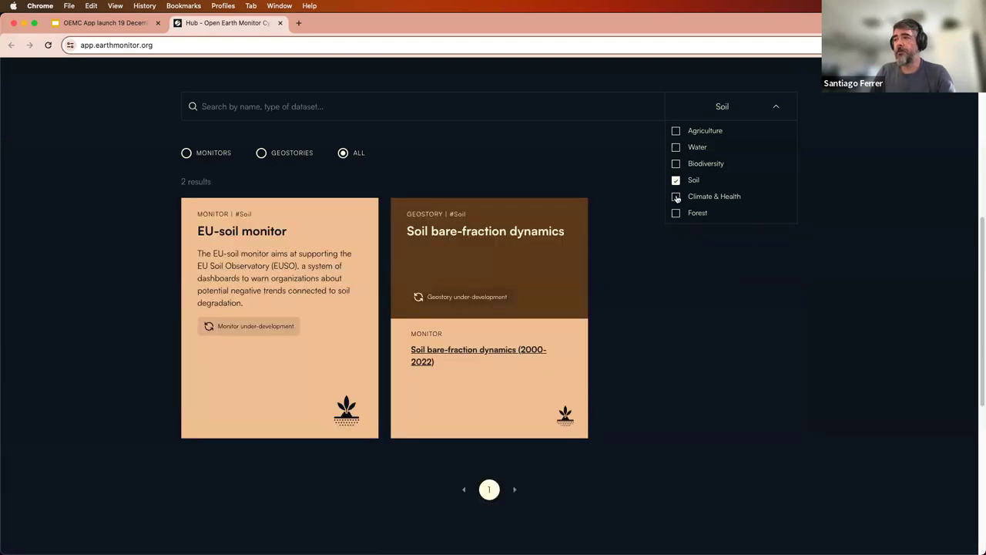
{"action": "left_click", "coordinate": [676, 197]}
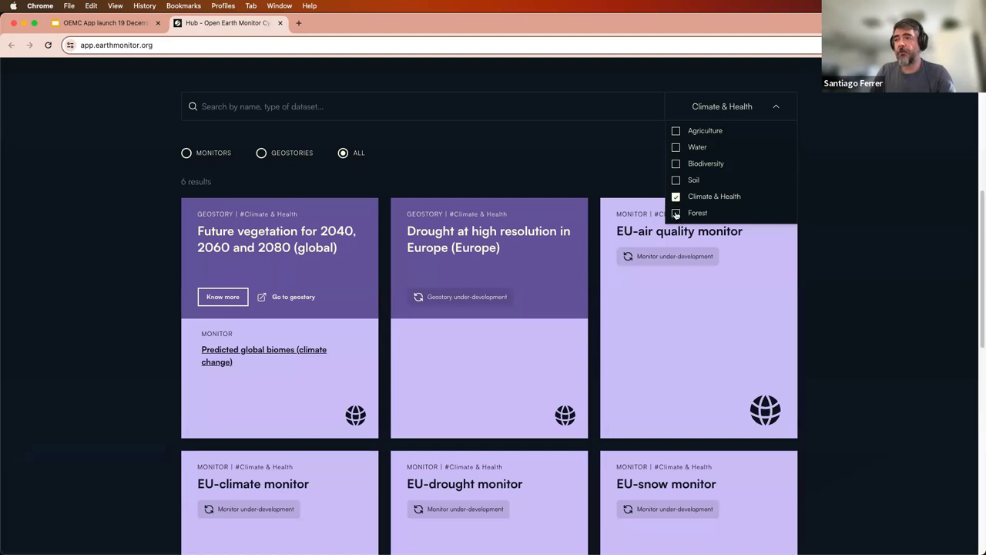
{"action": "left_click", "coordinate": [675, 213]}
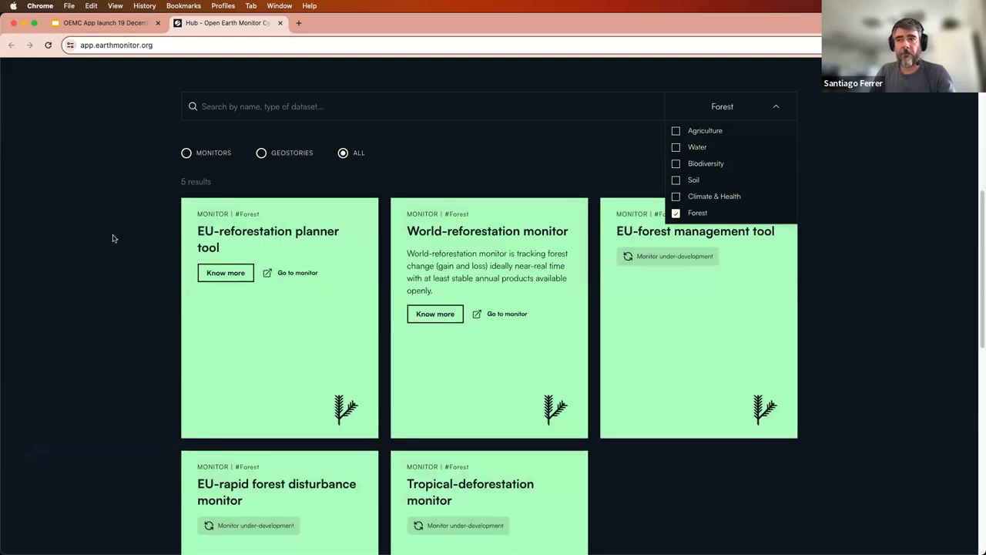
{"action": "left_click", "coordinate": [676, 214]}
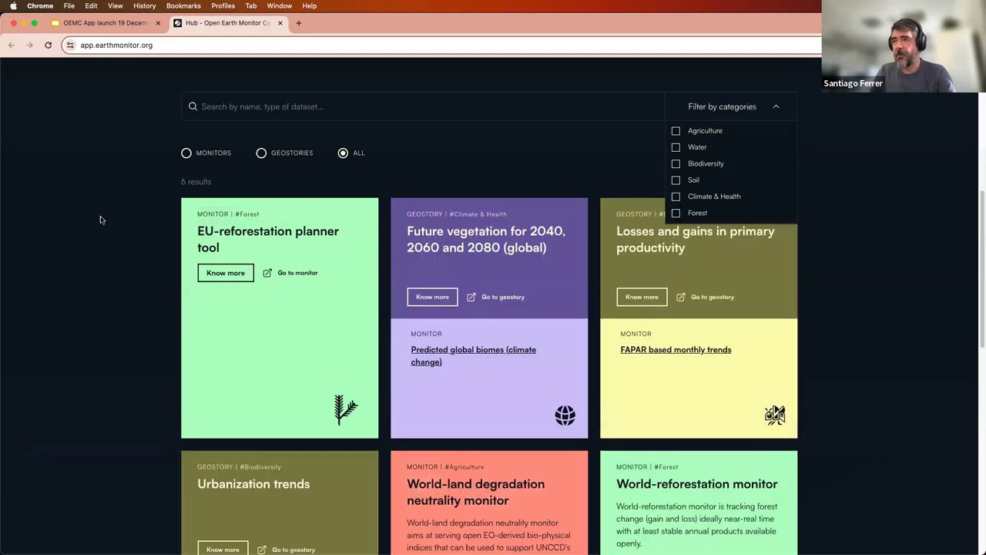
Try the Geostories filter, return to Monitors, and open the World-land degradation neutrality monitor's details.
{"action": "left_click", "coordinate": [186, 153]}
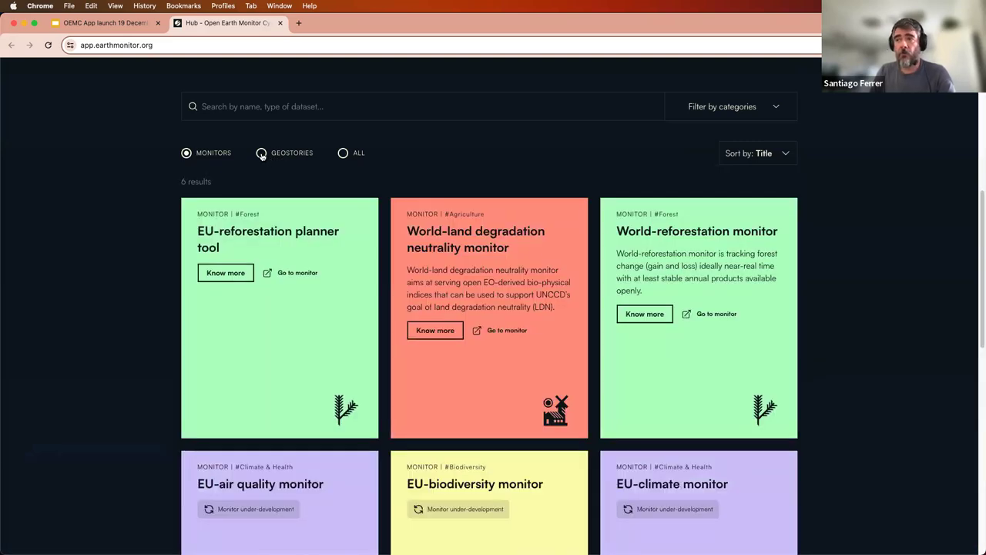
{"action": "left_click", "coordinate": [261, 153]}
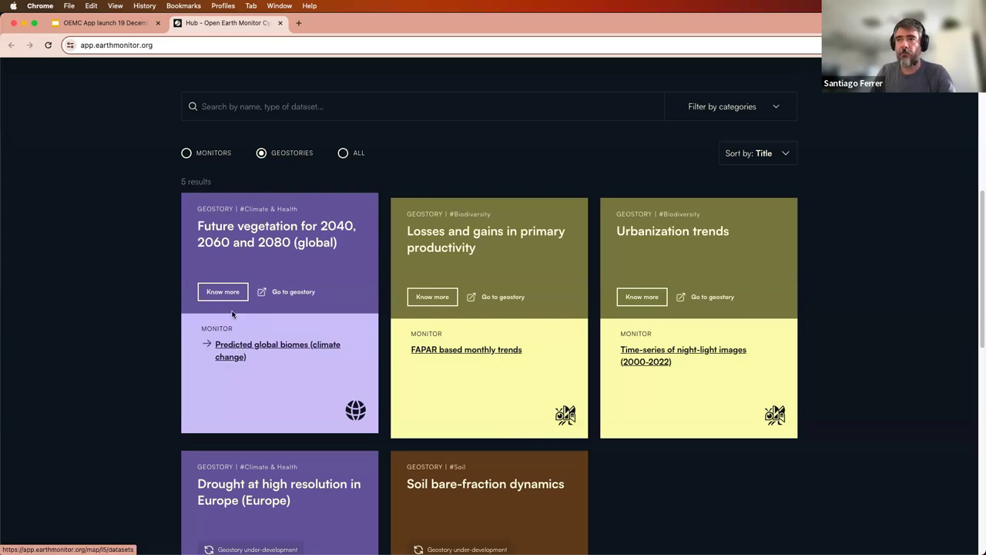
{"action": "left_click", "coordinate": [188, 154]}
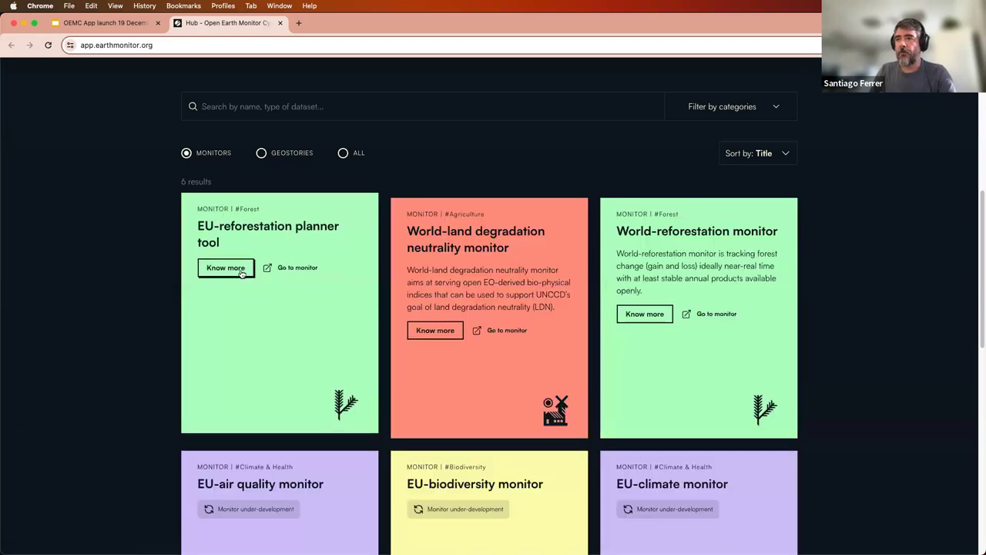
{"action": "left_click", "coordinate": [437, 330]}
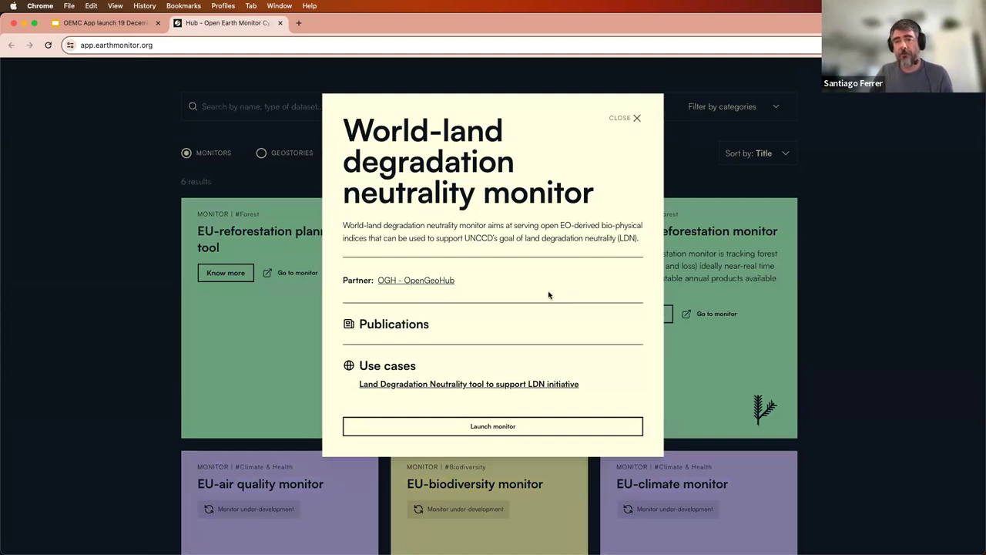
Visit and close the OpenGeoHub partner site, then open the Land Degradation Neutrality use case tab.
{"action": "left_click", "coordinate": [424, 283]}
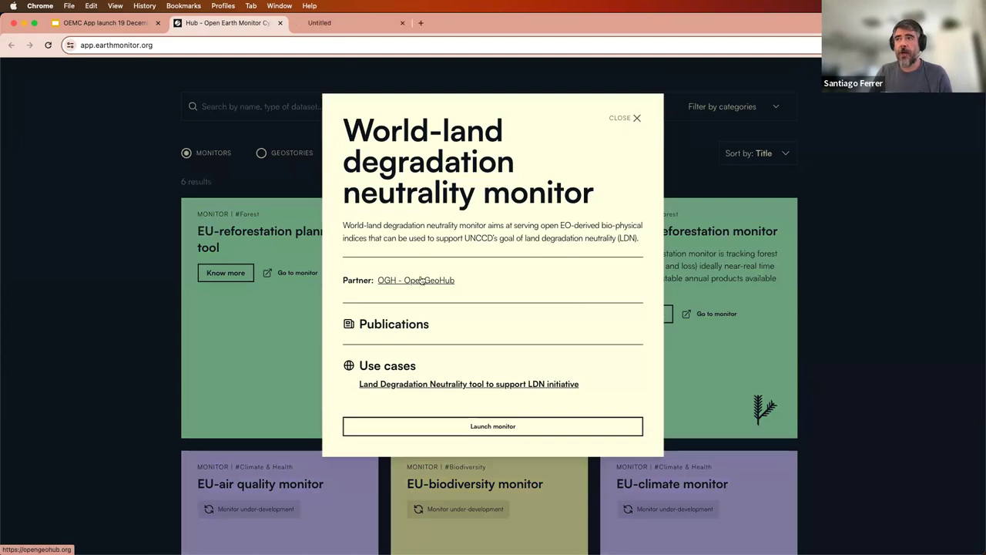
{"action": "left_click", "coordinate": [335, 23]}
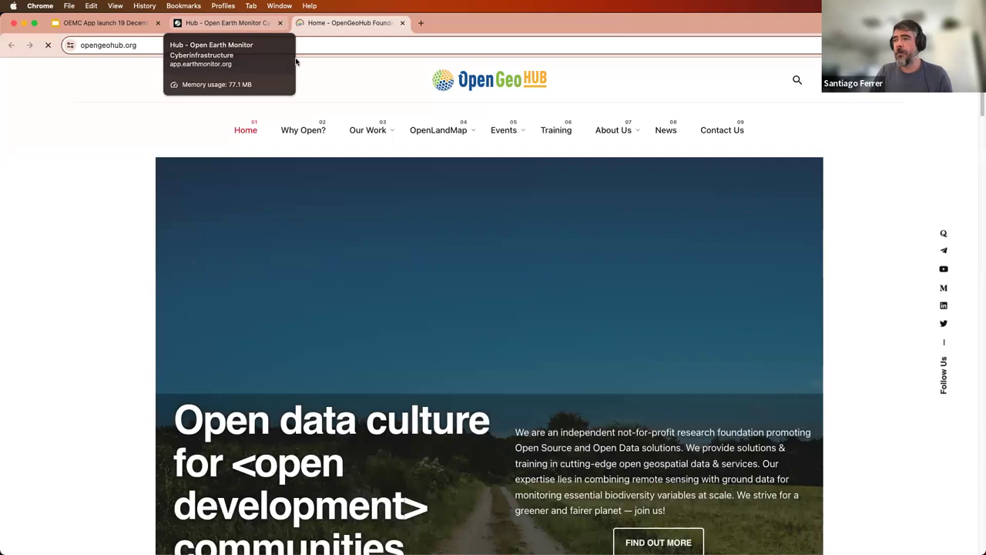
{"action": "left_click", "coordinate": [237, 22]}
{"action": "left_click", "coordinate": [383, 25]}
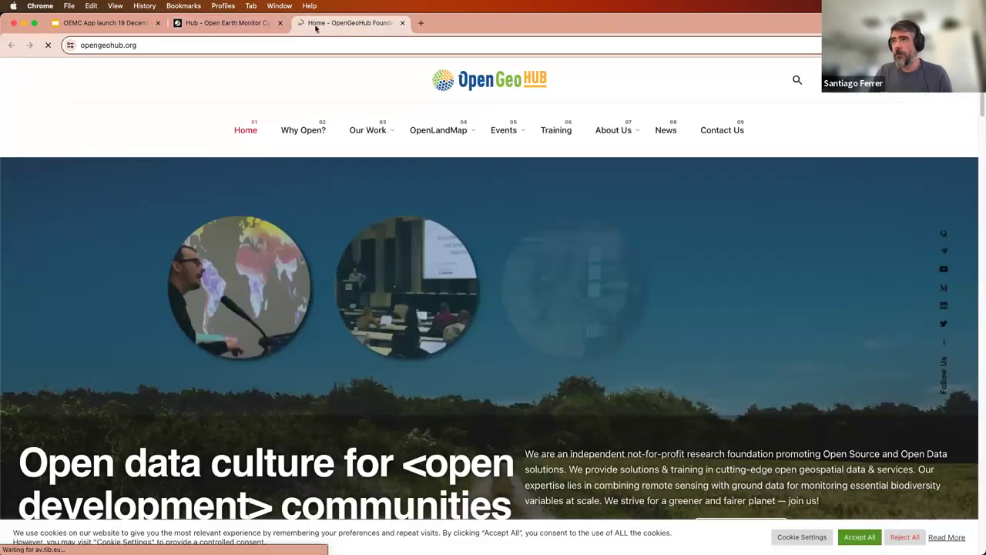
{"action": "left_click", "coordinate": [402, 23]}
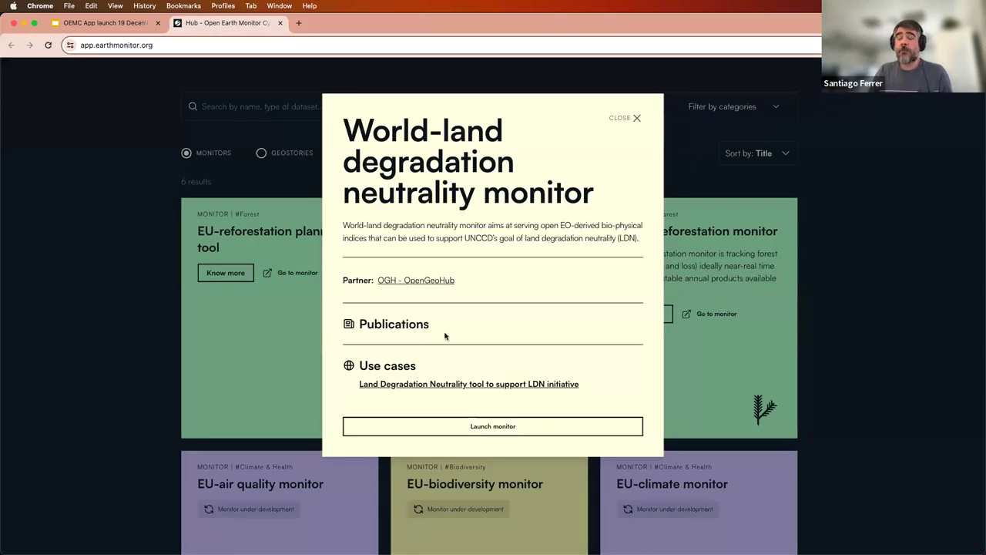
{"action": "left_click", "coordinate": [424, 385], "text": "super"}
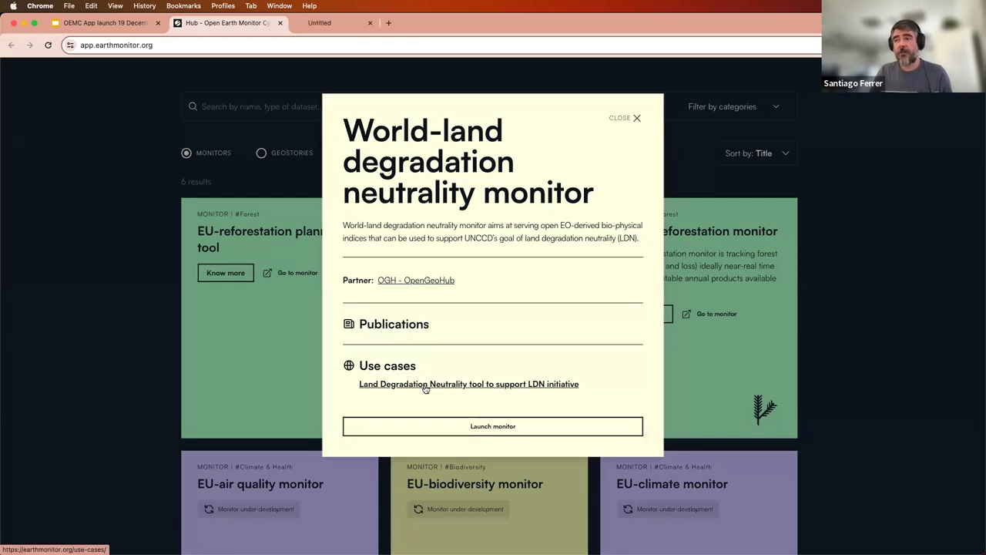
{"action": "left_click", "coordinate": [333, 24]}
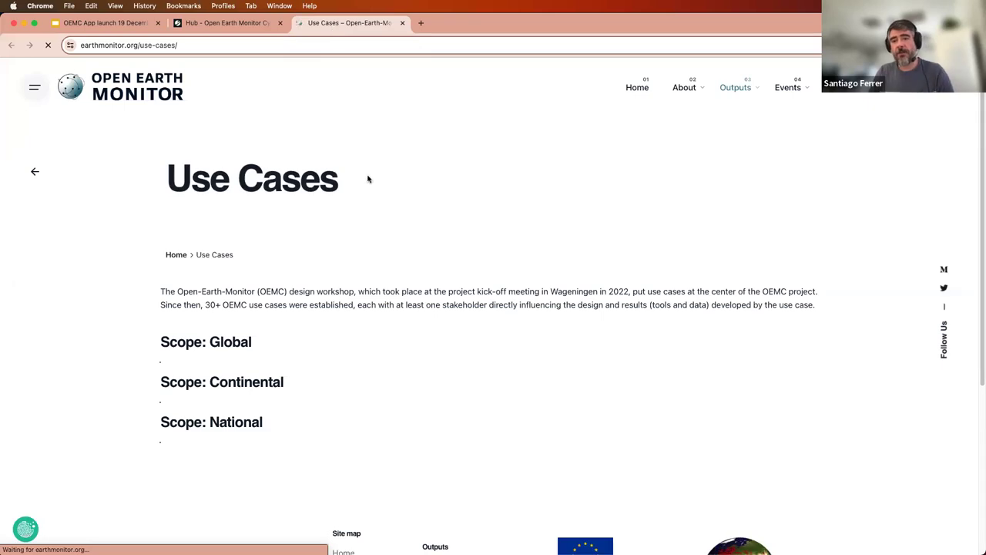
Scroll through the Use Cases page, then close its tab to return to the monitor details.
{"action": "scroll", "coordinate": [404, 231], "scroll_direction": "down", "scroll_amount": 1}
{"action": "scroll", "coordinate": [404, 231], "scroll_direction": "down", "scroll_amount": 3}
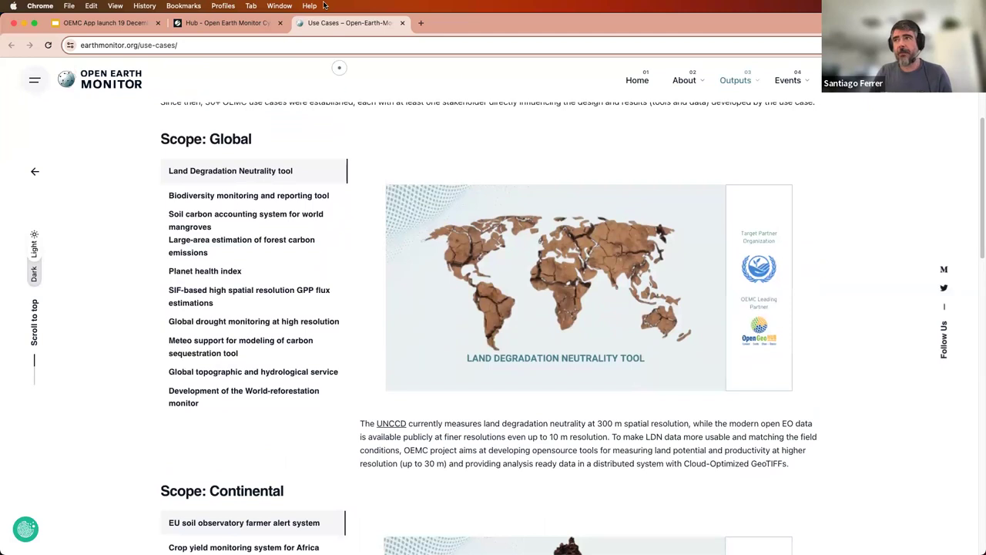
{"action": "left_click", "coordinate": [402, 22]}
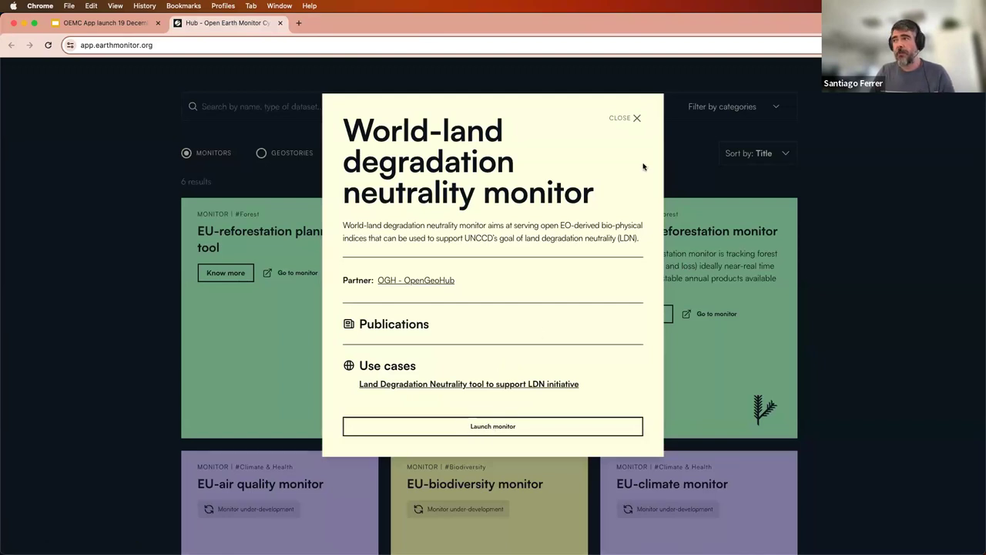
Close the monitor details, filter to geostories, and open the Urbanization trends geostory details.
{"action": "left_click", "coordinate": [638, 122]}
{"action": "scroll", "coordinate": [432, 217], "scroll_direction": "down", "scroll_amount": 1}
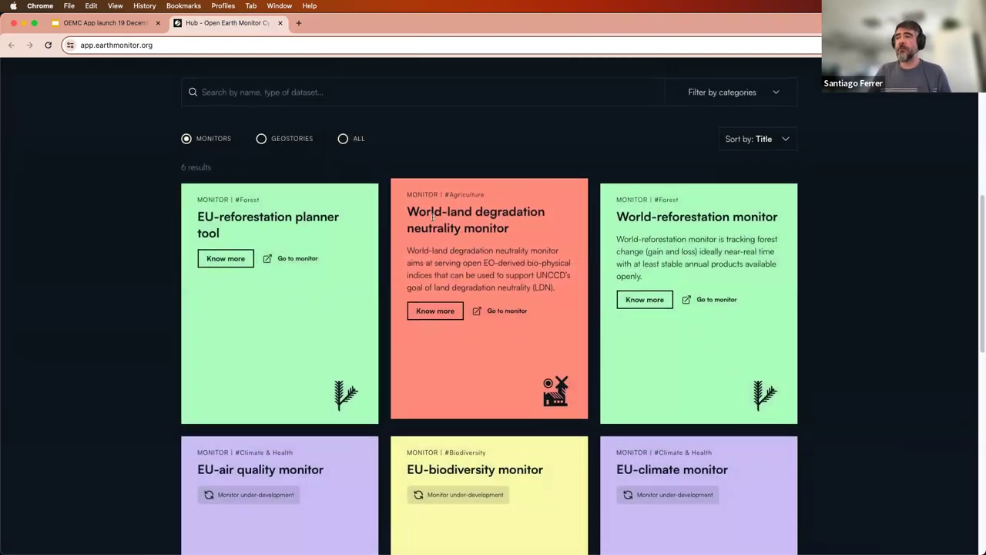
{"action": "left_click", "coordinate": [261, 133]}
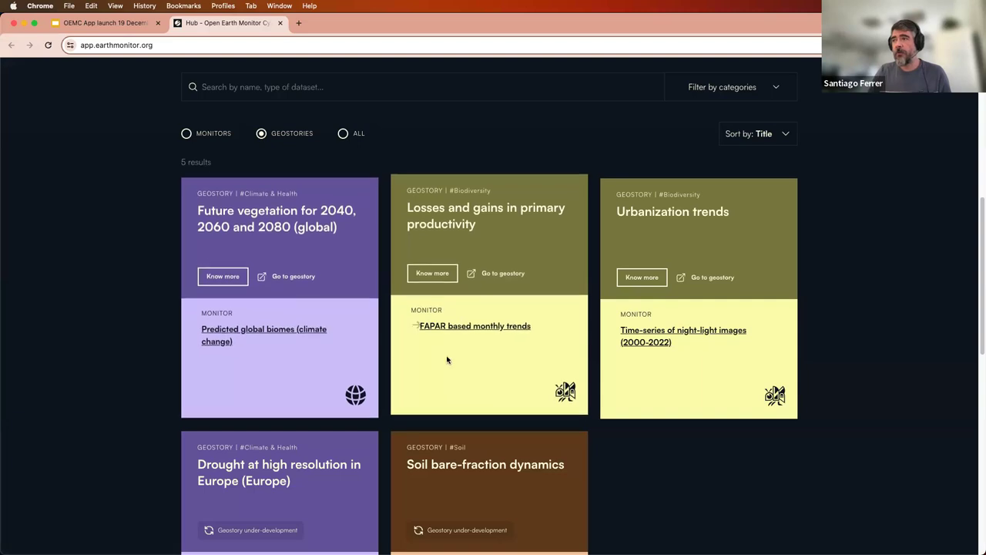
{"action": "left_click", "coordinate": [641, 273]}
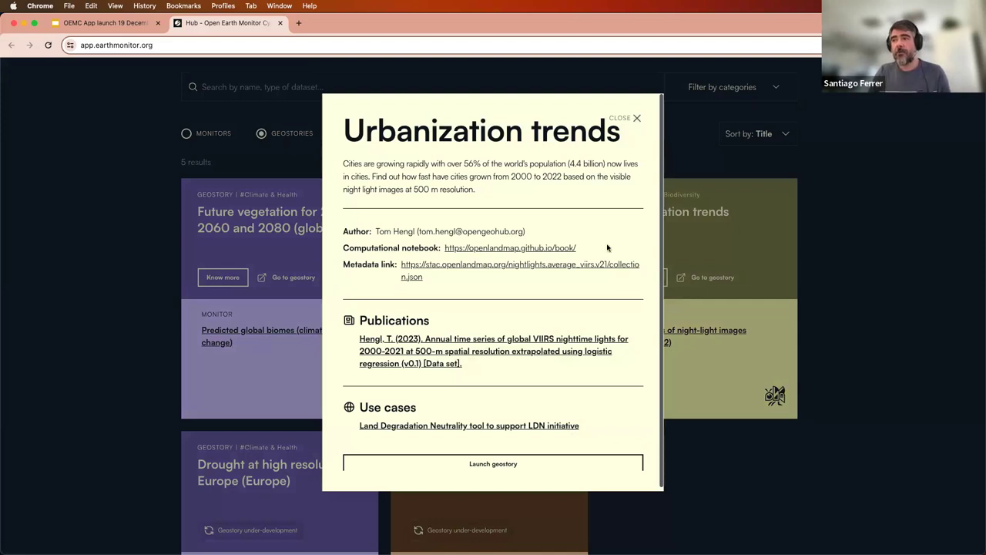
{"action": "left_click", "coordinate": [521, 249]}
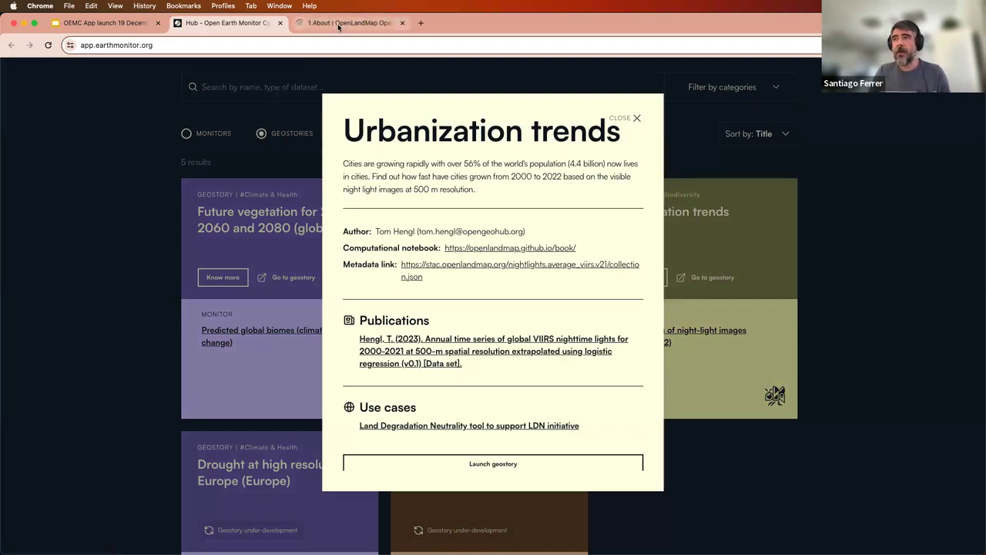
{"action": "left_click", "coordinate": [339, 26]}
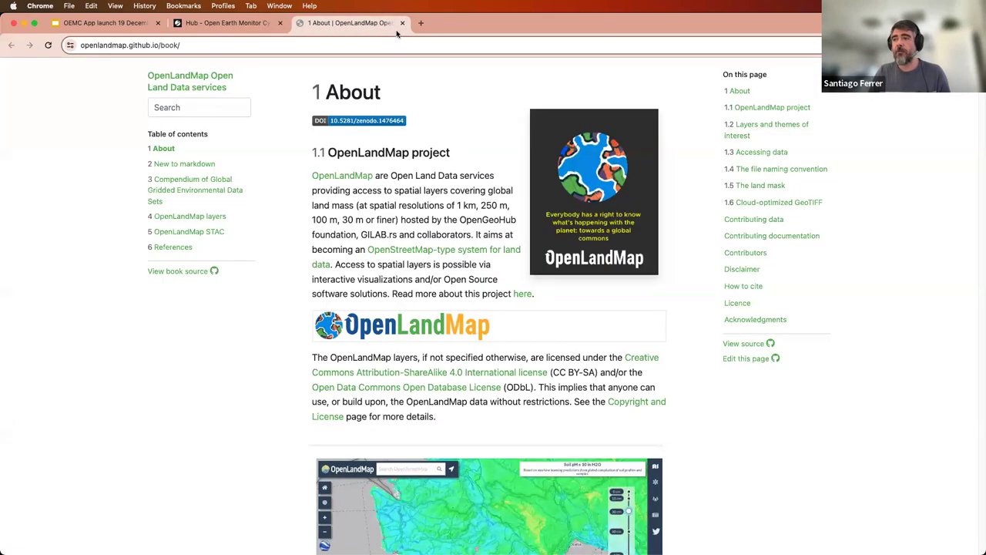
{"action": "left_click", "coordinate": [401, 23]}
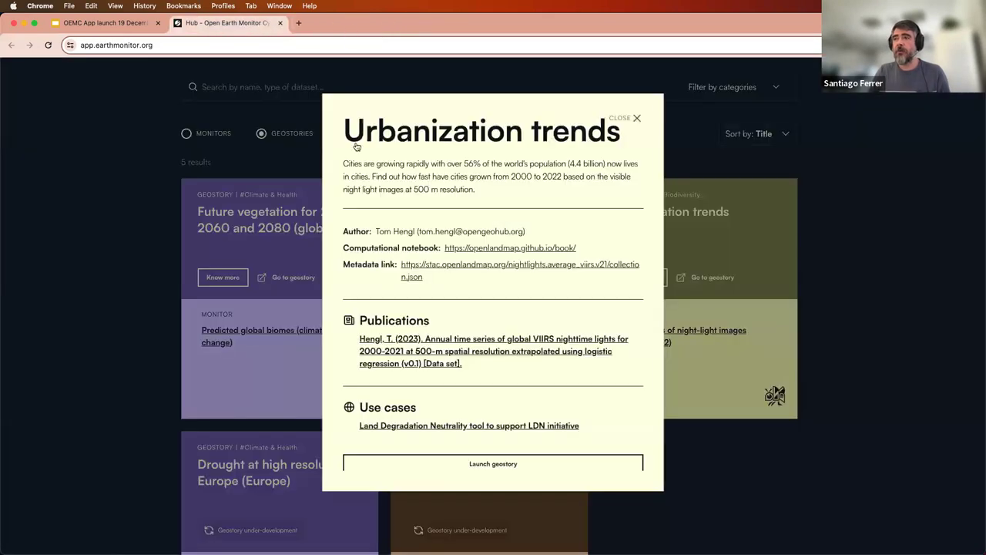
{"action": "left_click", "coordinate": [452, 268]}
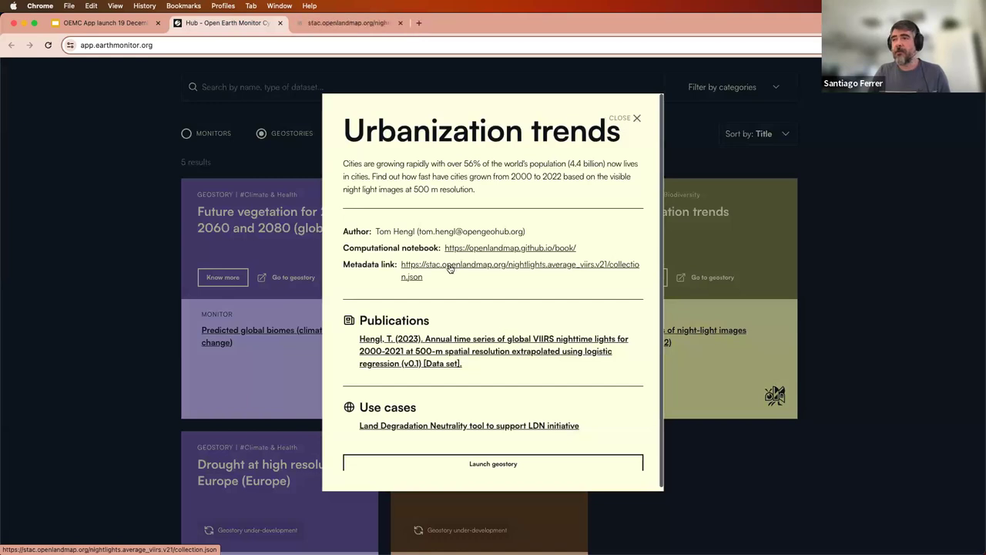
{"action": "left_click", "coordinate": [350, 24]}
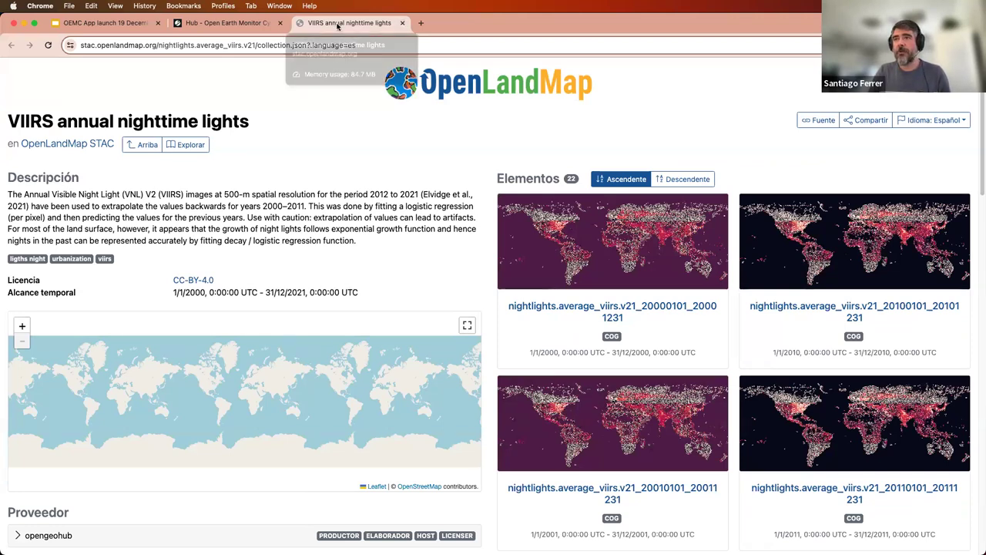
{"action": "left_click", "coordinate": [403, 26]}
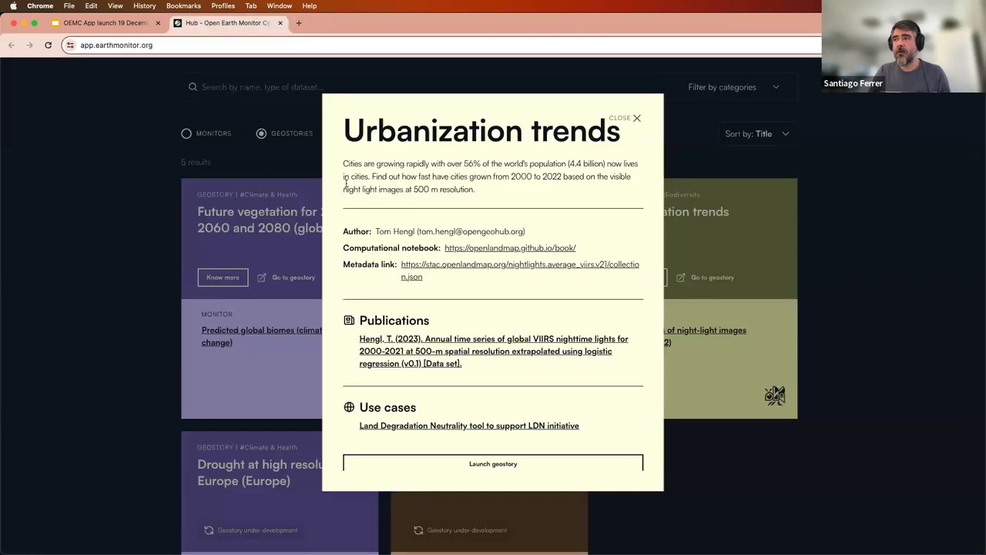
{"action": "left_click", "coordinate": [419, 337], "text": "super"}
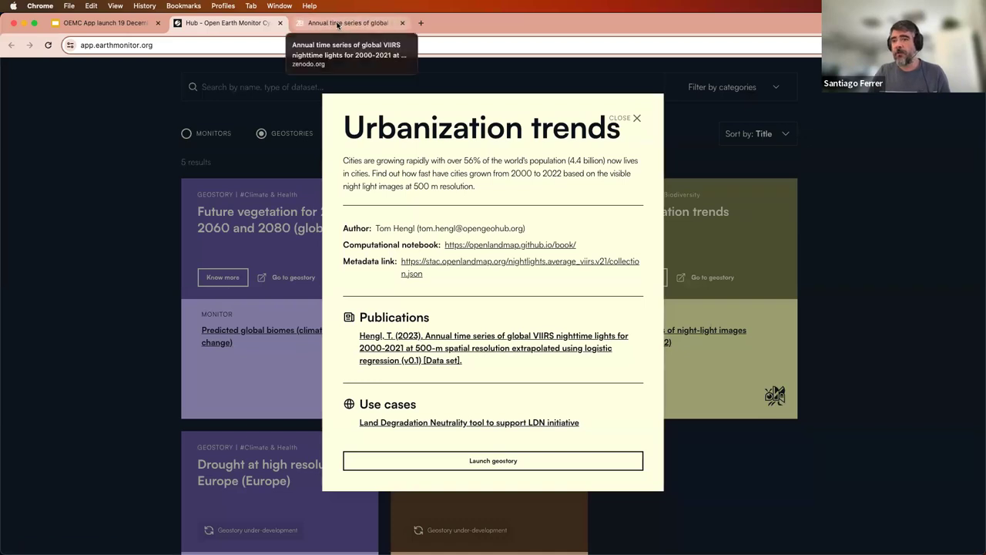
{"action": "left_click", "coordinate": [338, 26]}
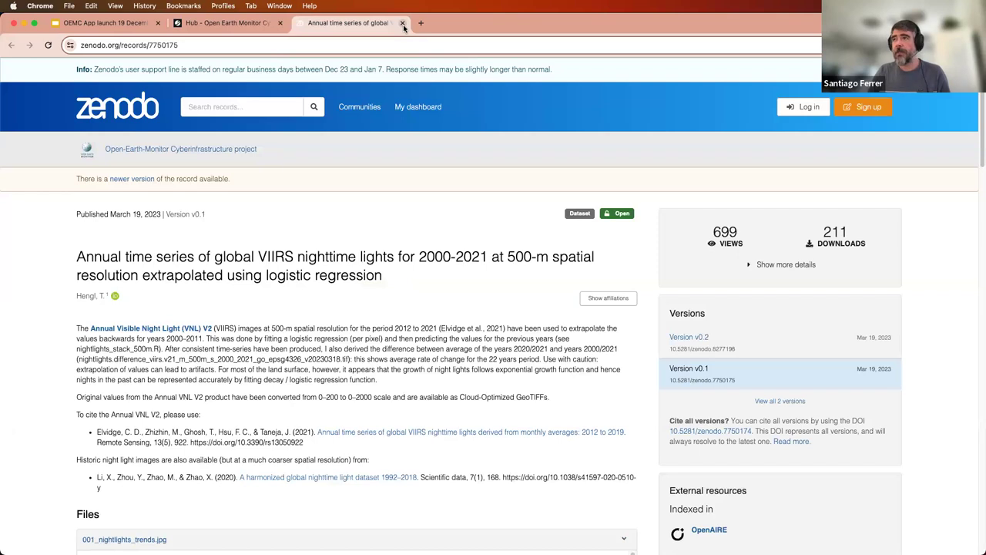
{"action": "left_click", "coordinate": [402, 23]}
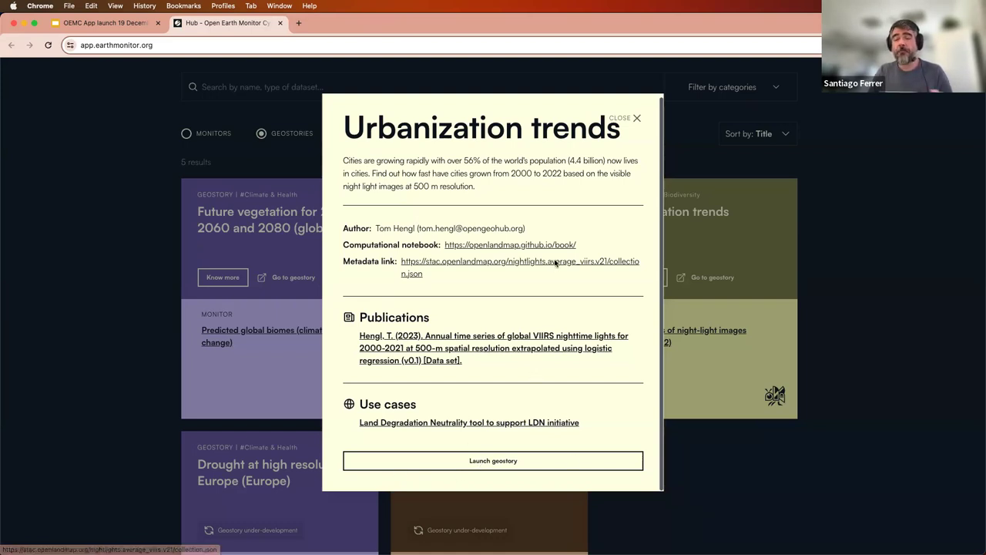
Close the Urbanization trends details dialog and scroll back to the filter bar.
{"action": "left_click", "coordinate": [638, 120]}
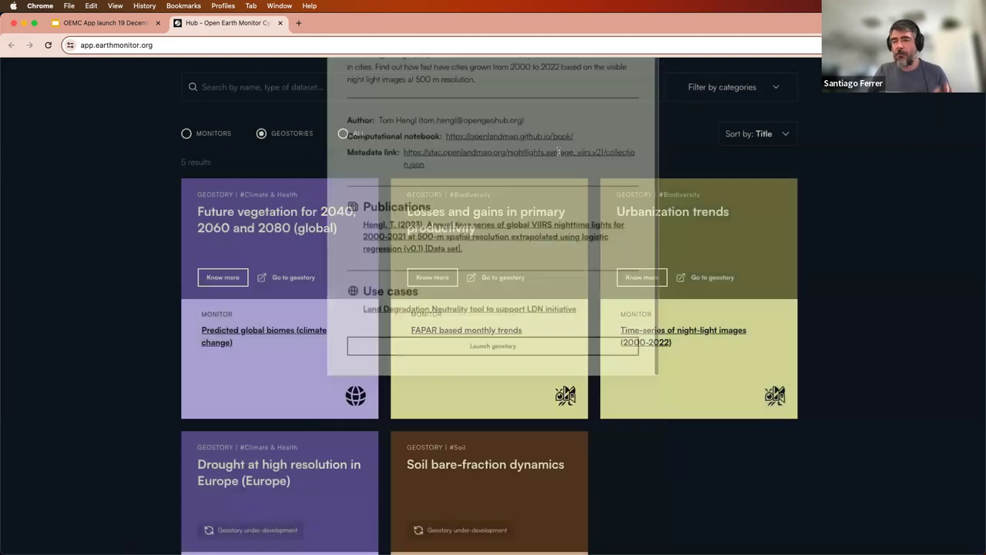
{"action": "scroll", "coordinate": [168, 344], "scroll_direction": "down", "scroll_amount": 4}
{"action": "scroll", "coordinate": [171, 346], "scroll_direction": "down", "scroll_amount": 5}
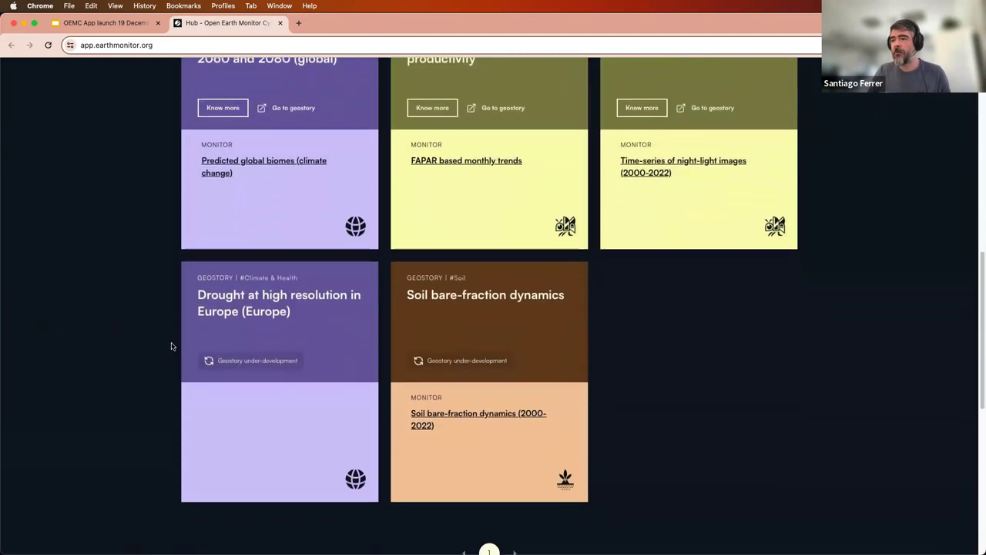
{"action": "scroll", "coordinate": [172, 343], "scroll_direction": "up", "scroll_amount": 9}
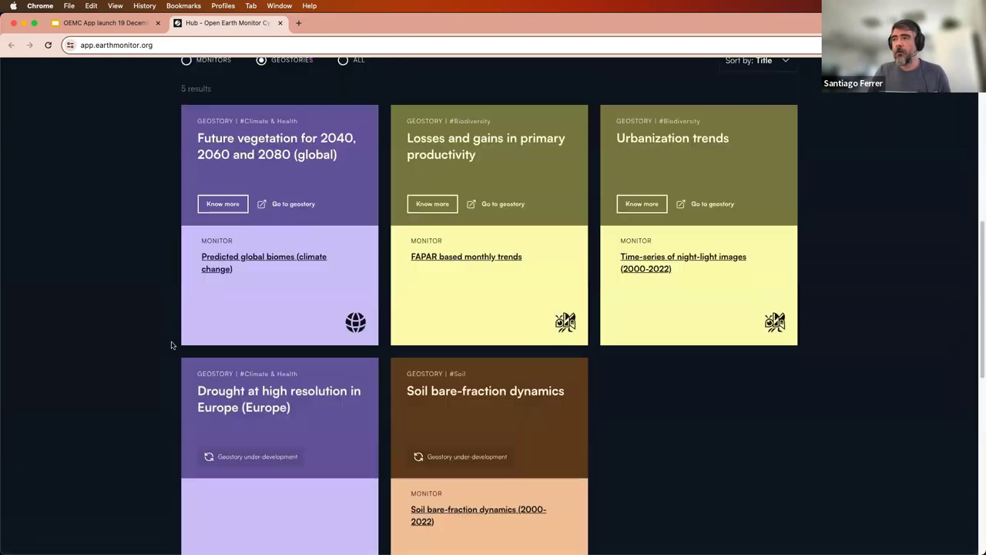
Select the ALL filter, go to results page 2, and scroll down to the footer.
{"action": "left_click", "coordinate": [342, 142]}
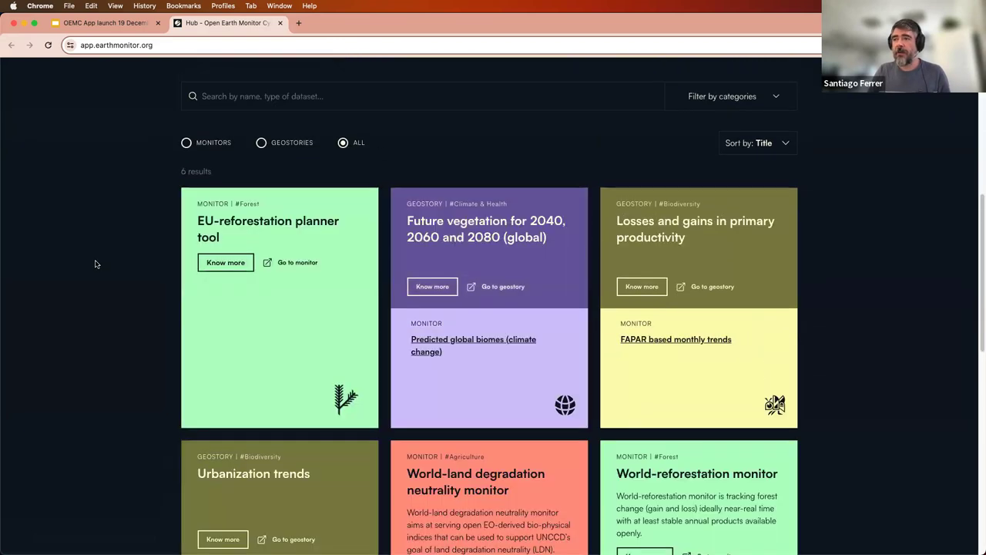
{"action": "scroll", "coordinate": [115, 269], "scroll_direction": "down", "scroll_amount": 8}
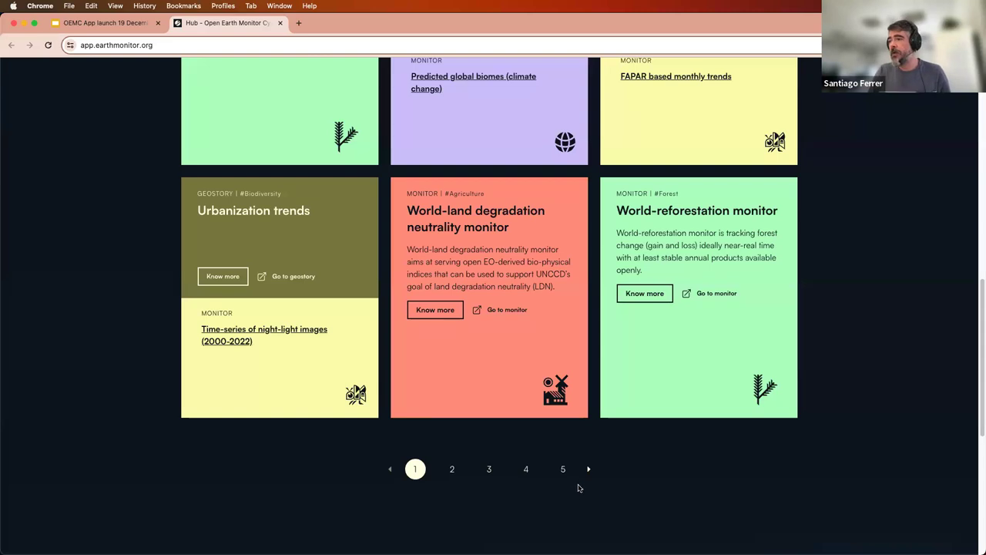
{"action": "left_click", "coordinate": [452, 472]}
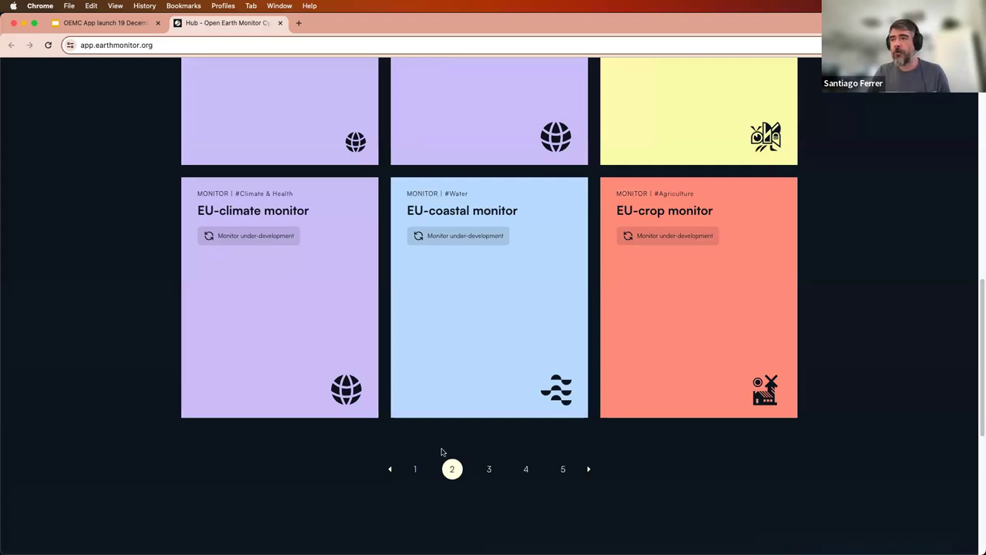
{"action": "scroll", "coordinate": [443, 451], "scroll_direction": "up", "scroll_amount": 2}
{"action": "scroll", "coordinate": [442, 452], "scroll_direction": "down", "scroll_amount": 4}
{"action": "scroll", "coordinate": [442, 451], "scroll_direction": "down", "scroll_amount": 3}
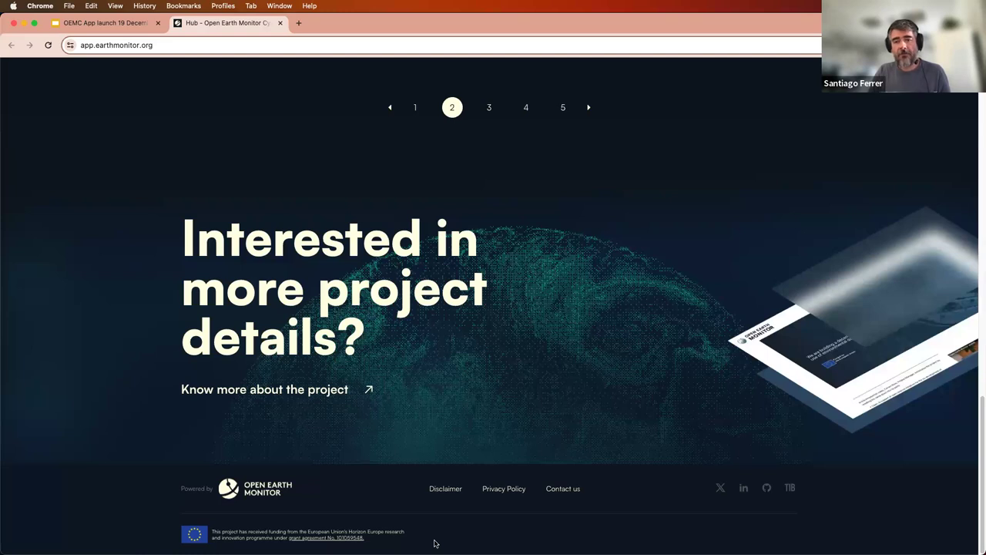
{"action": "left_click", "coordinate": [447, 490]}
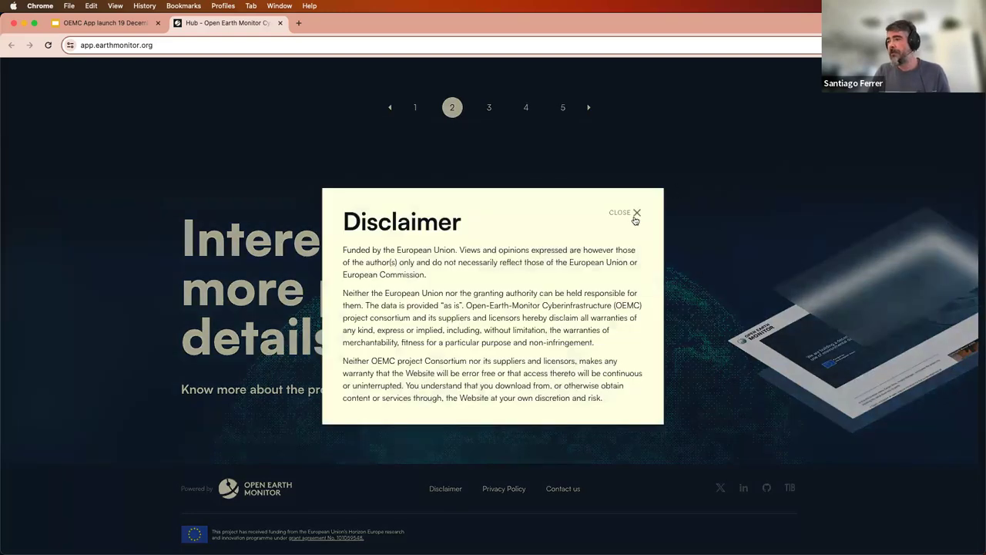
{"action": "left_click", "coordinate": [636, 214]}
{"action": "left_click", "coordinate": [515, 494]}
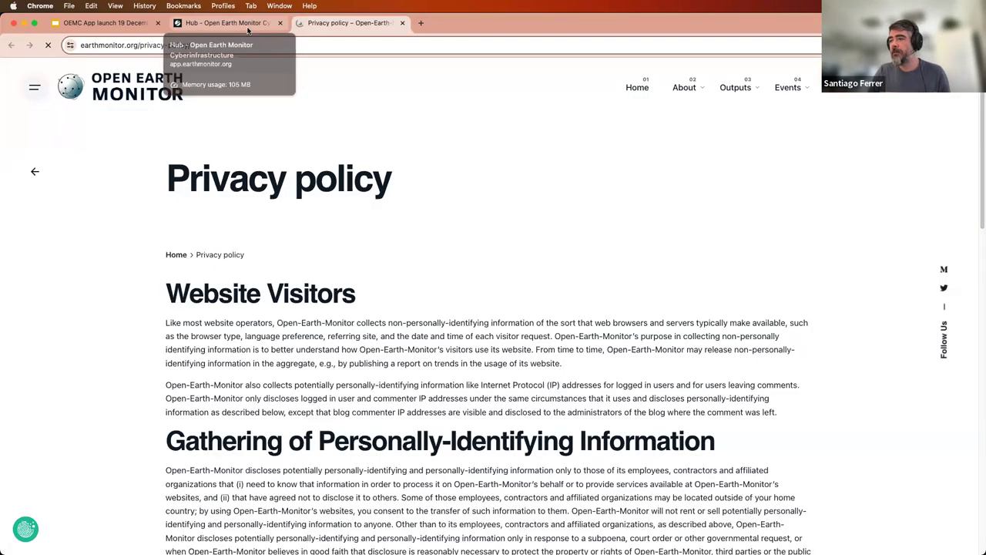
{"action": "left_click", "coordinate": [248, 28]}
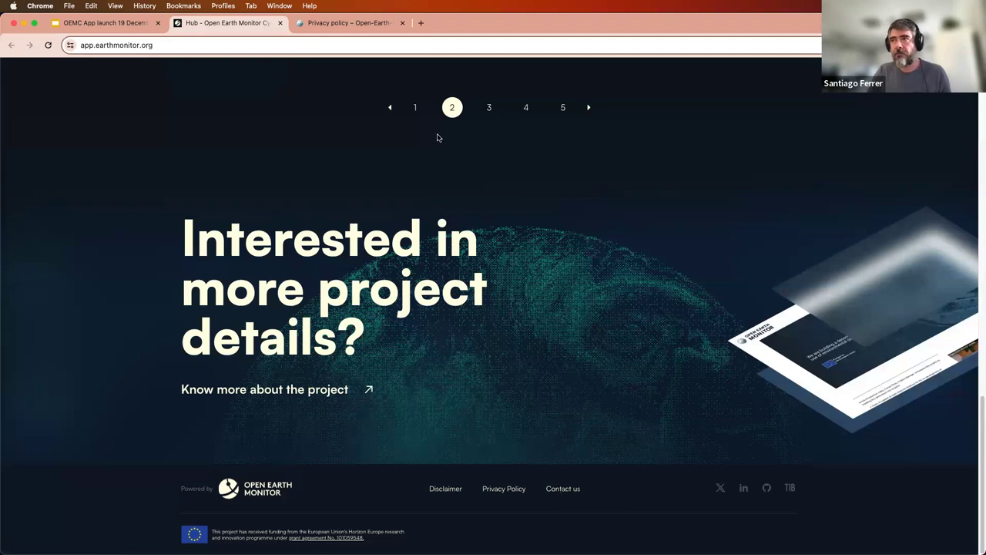
{"action": "left_click", "coordinate": [377, 23]}
{"action": "left_click", "coordinate": [402, 23]}
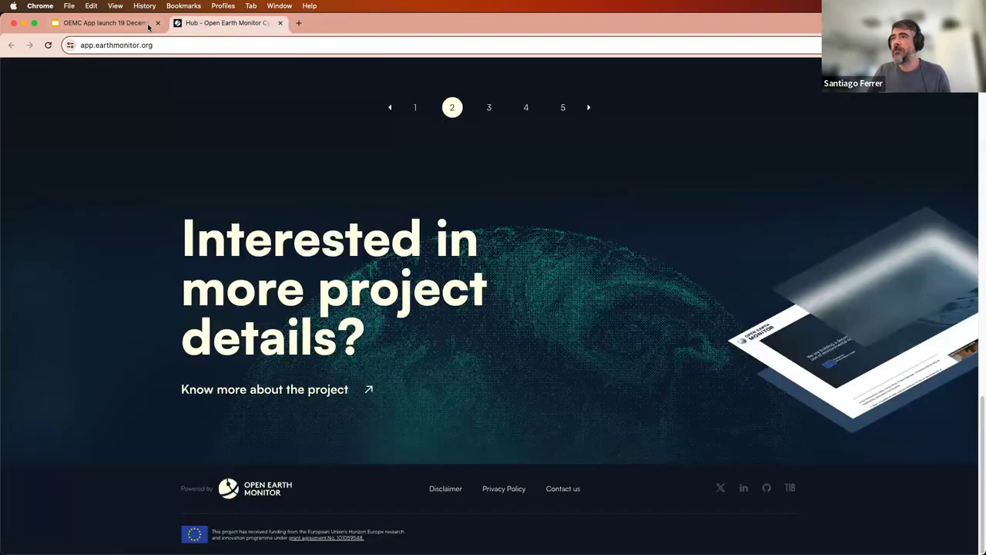
{"action": "scroll", "coordinate": [457, 265], "scroll_direction": "up", "scroll_amount": 10}
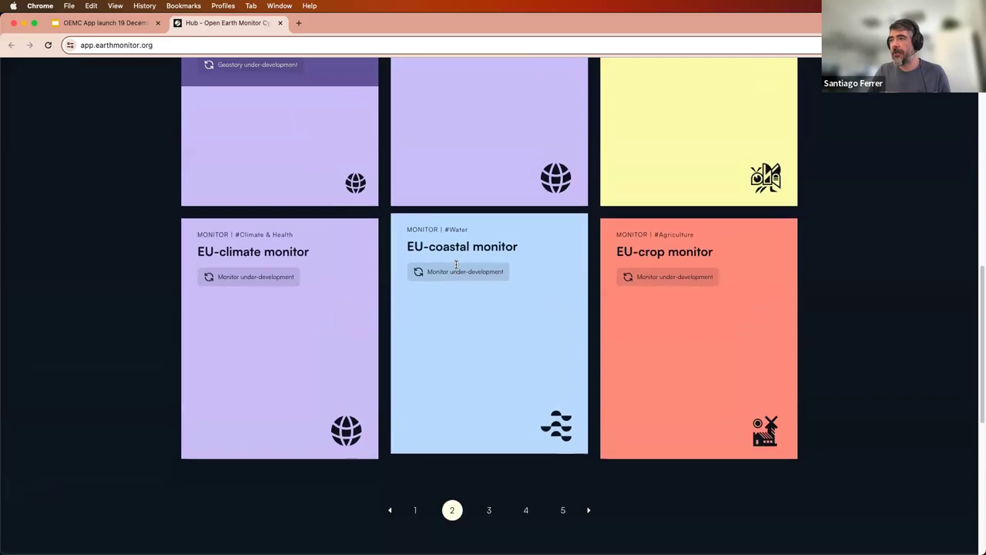
{"action": "scroll", "coordinate": [457, 265], "scroll_direction": "up", "scroll_amount": 3}
Select the GEOSTORIES filter to list the five geostory cards.
{"action": "left_click", "coordinate": [262, 240]}
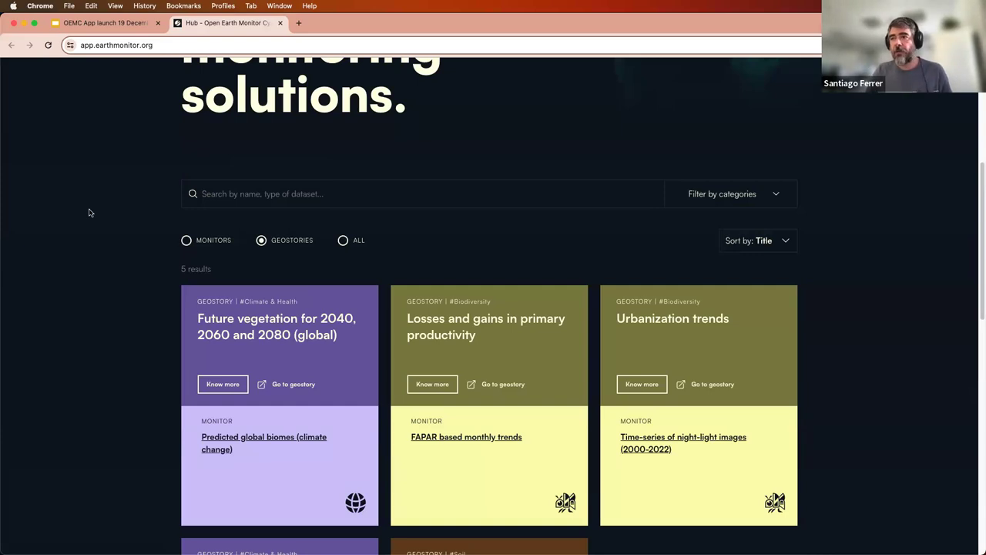
{"action": "scroll", "coordinate": [109, 221], "scroll_direction": "down", "scroll_amount": 1}
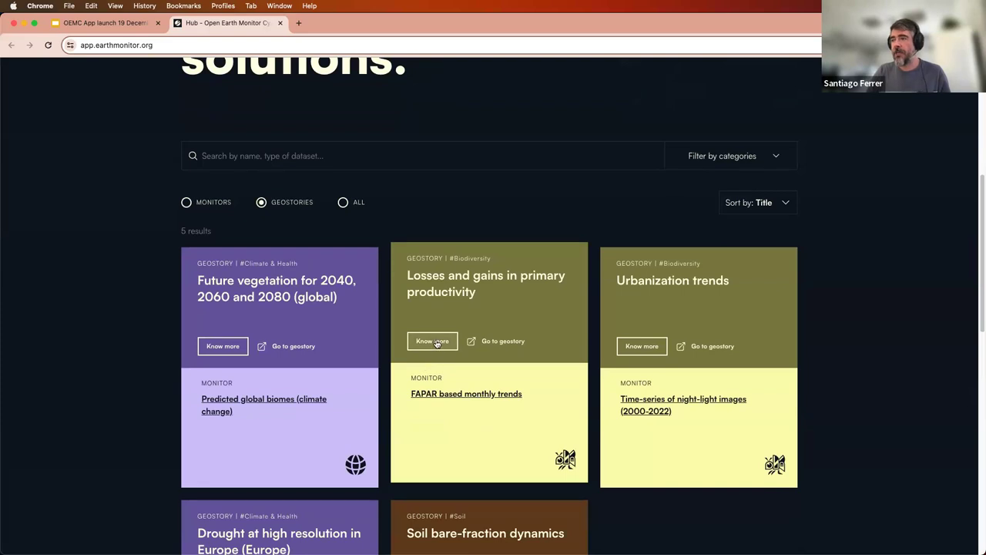
Open the Losses and gains in primary productivity geostory map.
{"action": "left_click", "coordinate": [505, 344]}
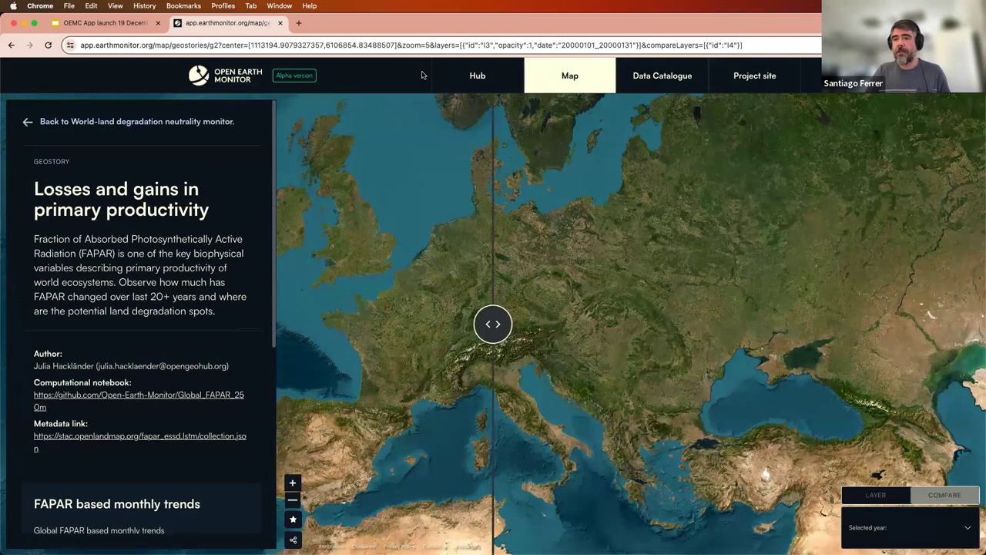
{"action": "scroll", "coordinate": [196, 282], "scroll_direction": "down", "scroll_amount": 1}
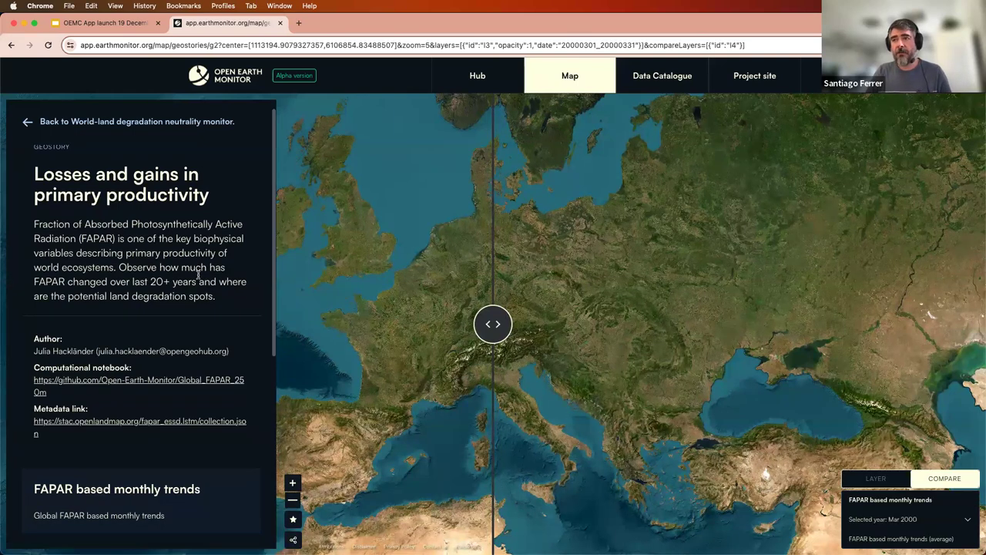
{"action": "scroll", "coordinate": [198, 276], "scroll_direction": "down", "scroll_amount": 8}
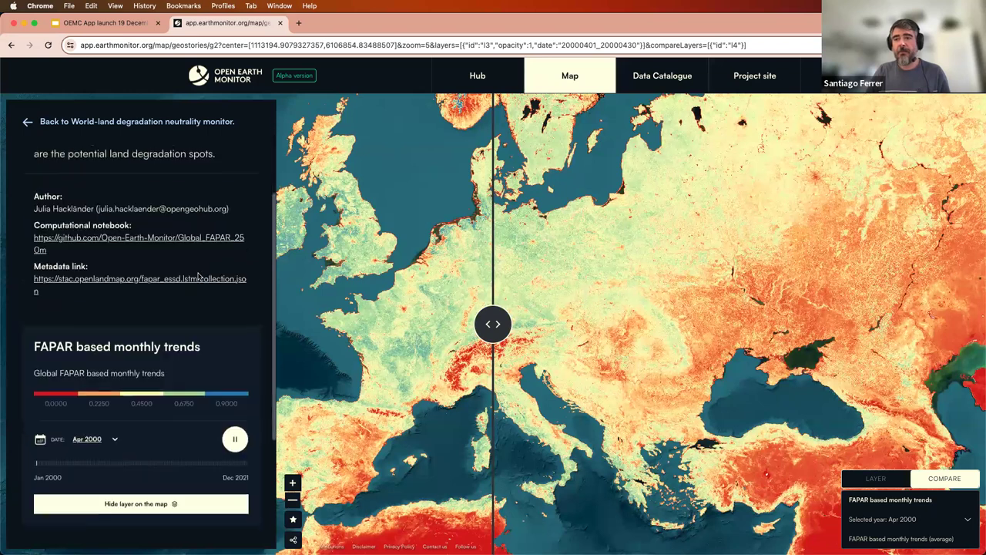
{"action": "scroll", "coordinate": [198, 275], "scroll_direction": "down", "scroll_amount": 8}
{"action": "scroll", "coordinate": [198, 275], "scroll_direction": "up", "scroll_amount": 5}
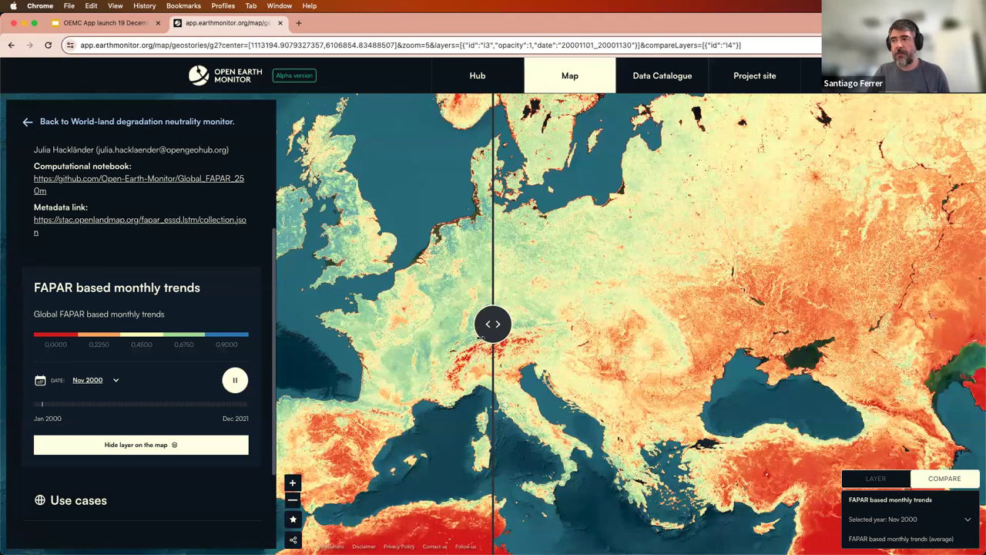
Pause the FAPAR animation at Aug 2007 and sweep the comparison split across Europe.
{"action": "left_click_drag", "start_coordinate": [492, 327], "coordinate": [657, 324]}
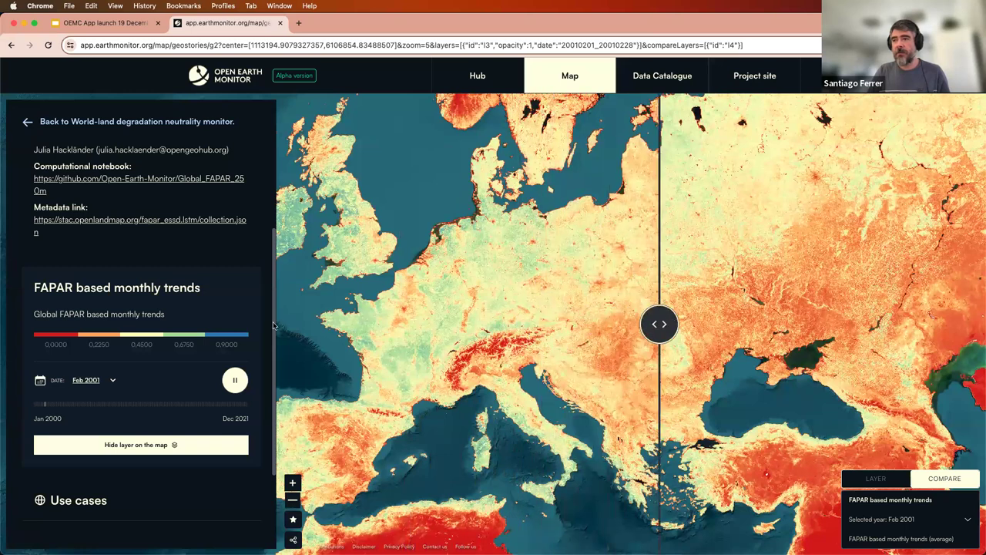
{"action": "left_click", "coordinate": [236, 379]}
{"action": "left_click", "coordinate": [113, 380]}
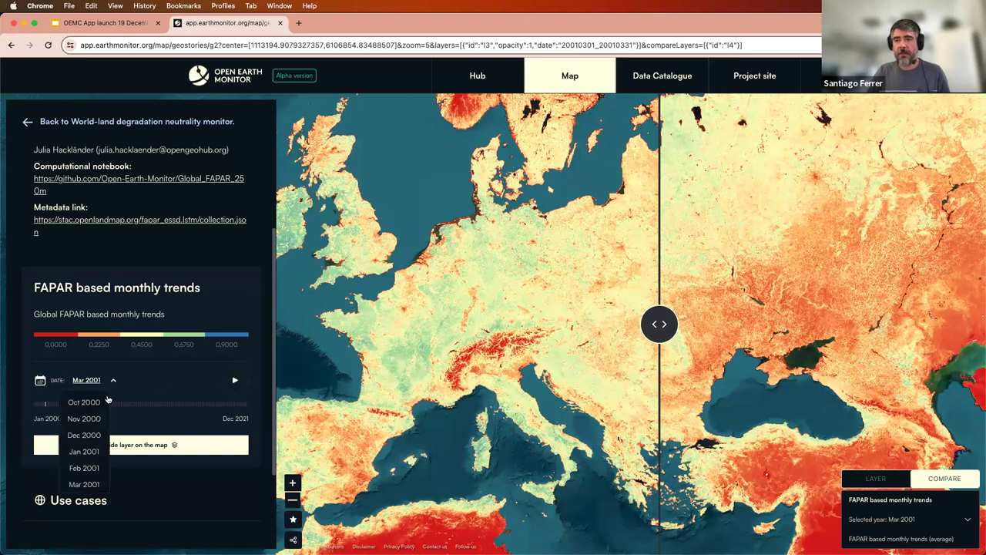
{"action": "scroll", "coordinate": [89, 469], "scroll_direction": "down", "scroll_amount": 10}
{"action": "scroll", "coordinate": [91, 470], "scroll_direction": "down", "scroll_amount": 8}
{"action": "left_click", "coordinate": [85, 441]}
{"action": "left_click_drag", "start_coordinate": [618, 322], "coordinate": [510, 324]}
{"action": "left_click_drag", "start_coordinate": [643, 322], "coordinate": [554, 315]}
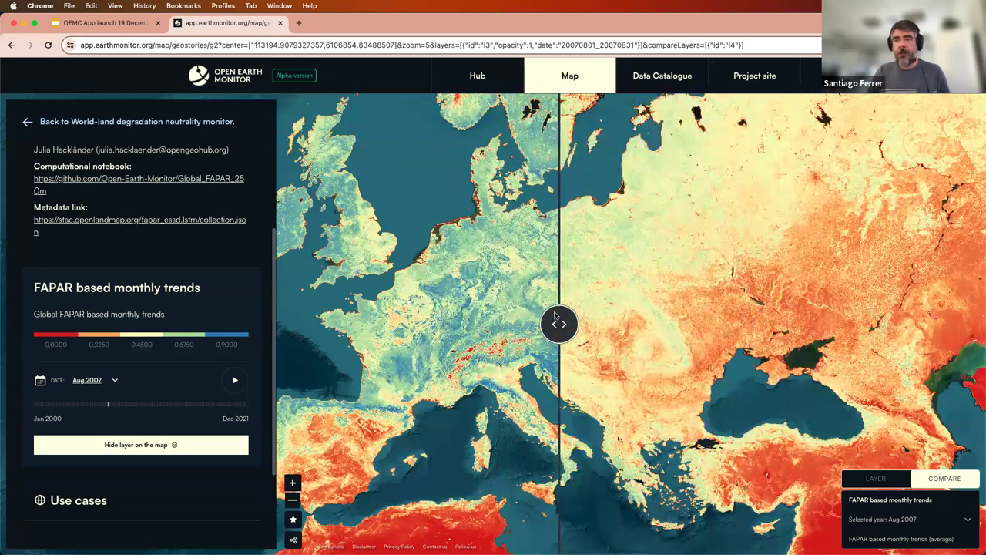
Go to the Map tab's Monitors directory and pick World-land degradation neutrality monitor.
{"action": "left_click", "coordinate": [571, 77]}
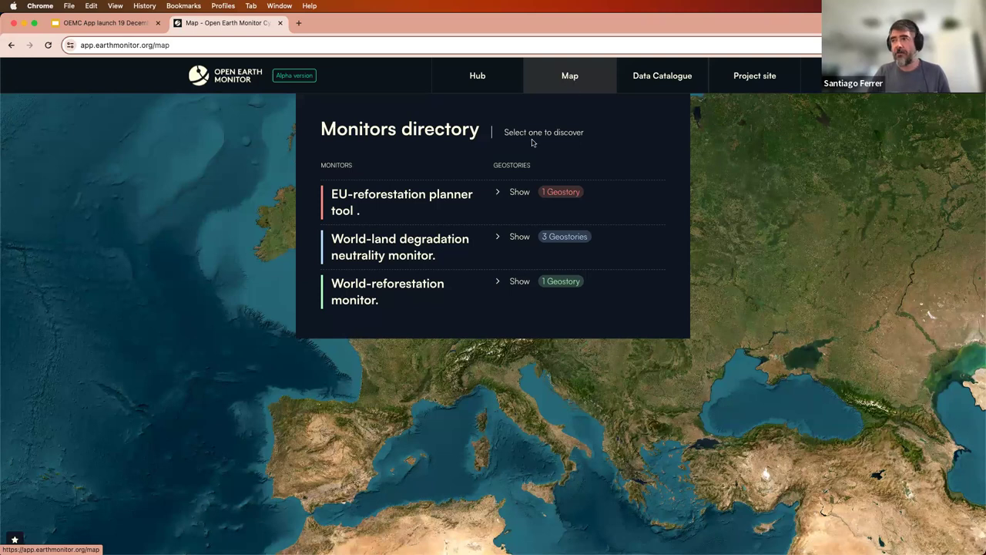
{"action": "left_click", "coordinate": [398, 257]}
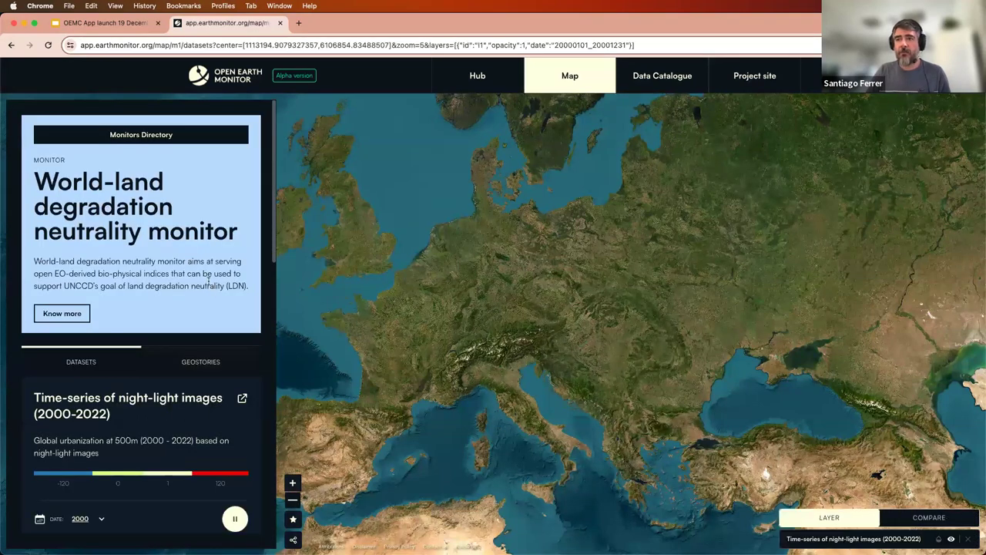
Show the FAPAR based monthly trends layer and compare Mar 2000 against Dec 2021 with the split slider.
{"action": "scroll", "coordinate": [208, 282], "scroll_direction": "down", "scroll_amount": 6}
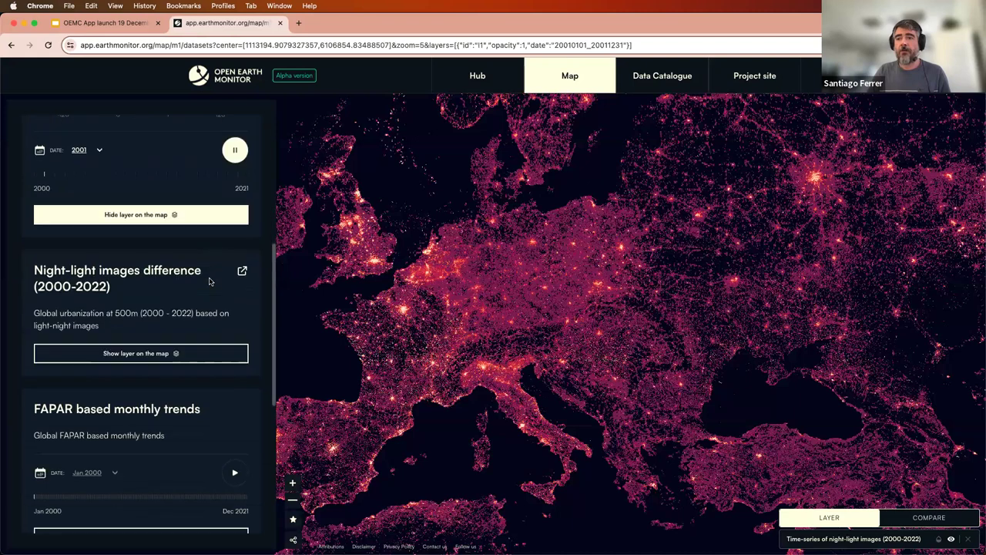
{"action": "scroll", "coordinate": [209, 282], "scroll_direction": "down", "scroll_amount": 1}
{"action": "scroll", "coordinate": [208, 282], "scroll_direction": "down", "scroll_amount": 2}
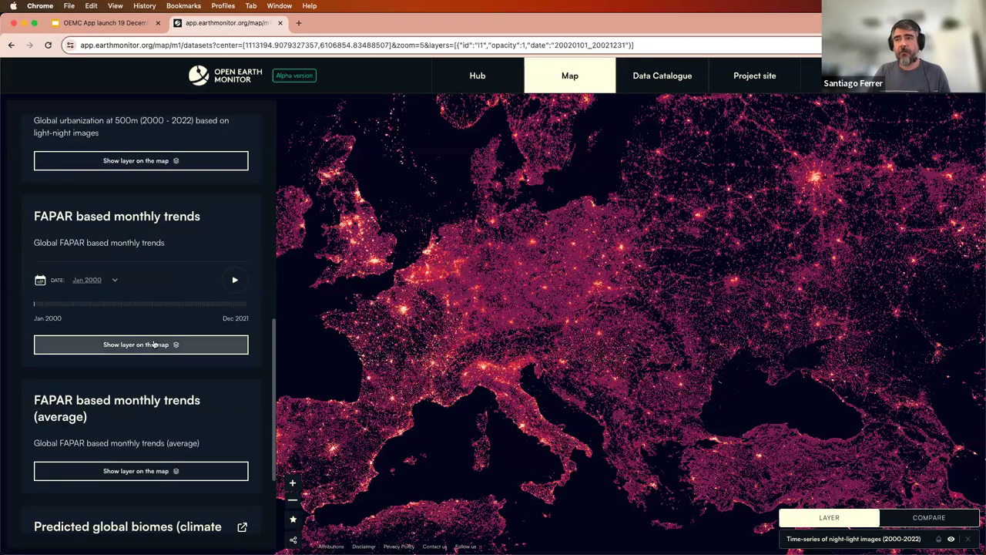
{"action": "left_click", "coordinate": [150, 345]}
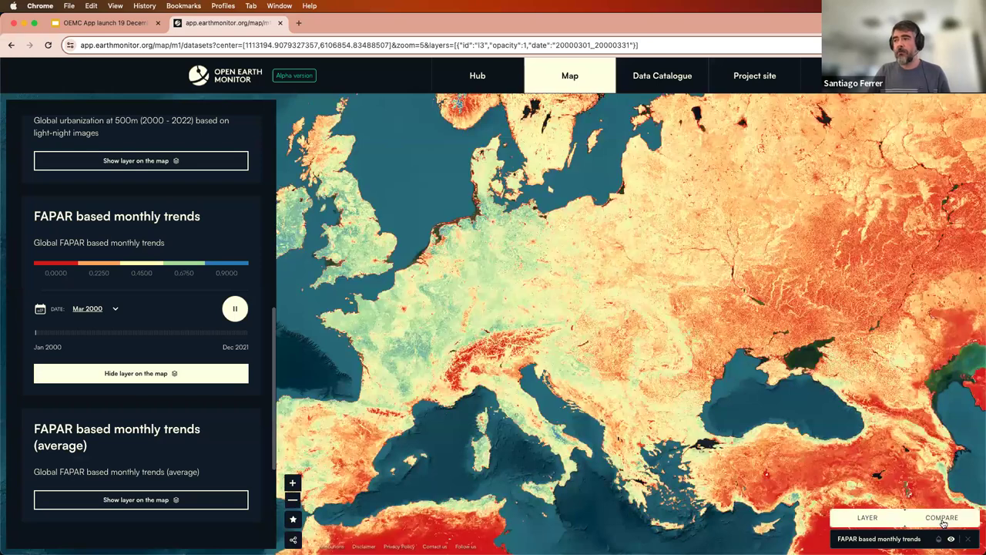
{"action": "left_click", "coordinate": [942, 518]}
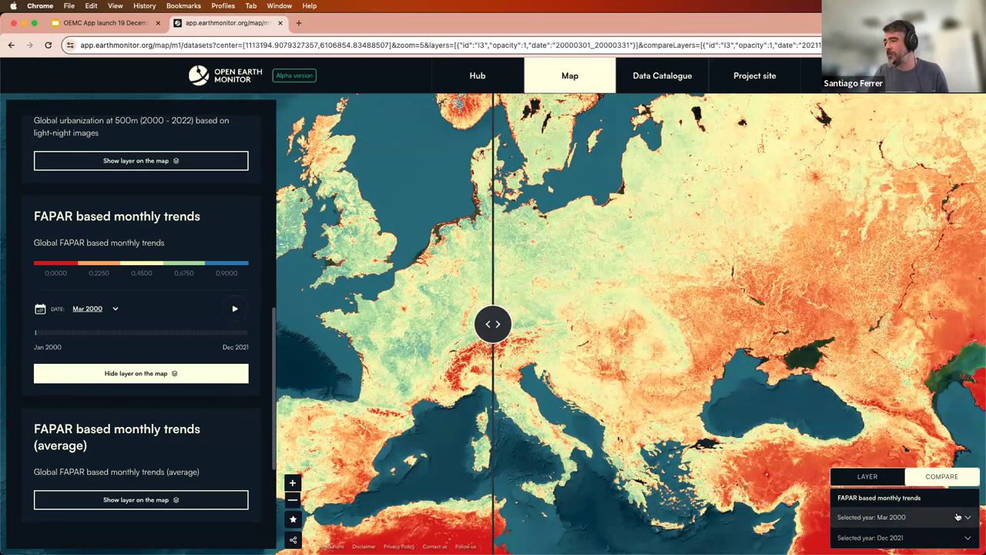
{"action": "left_click_drag", "start_coordinate": [483, 321], "coordinate": [789, 323]}
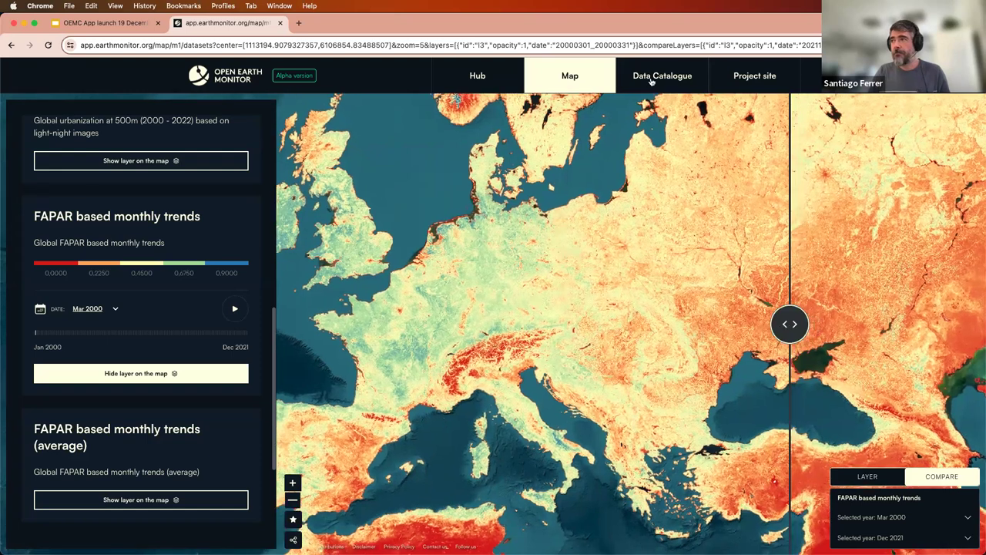
From the Map directory, open the World-land degradation monitor's Urbanization trends geostory.
{"action": "left_click", "coordinate": [574, 76]}
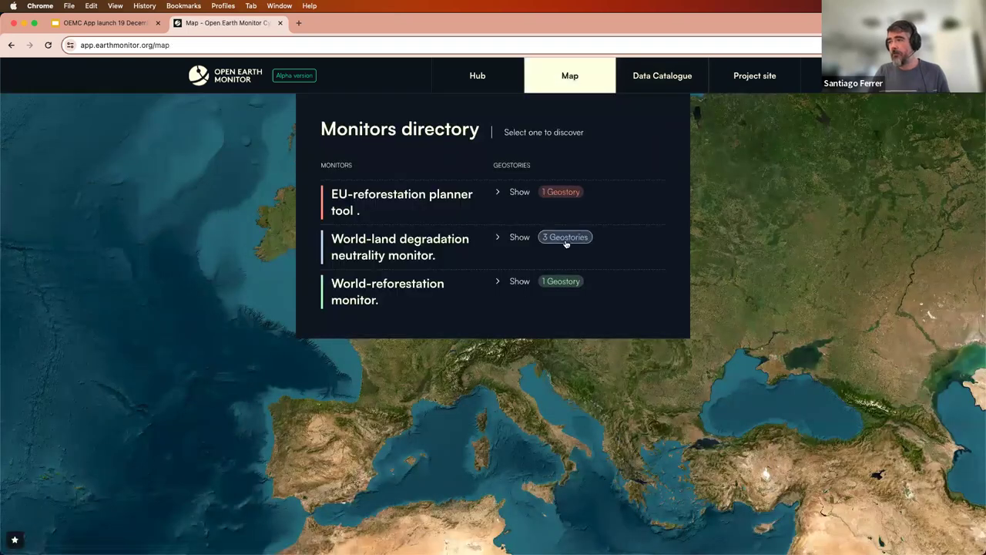
{"action": "left_click", "coordinate": [566, 238]}
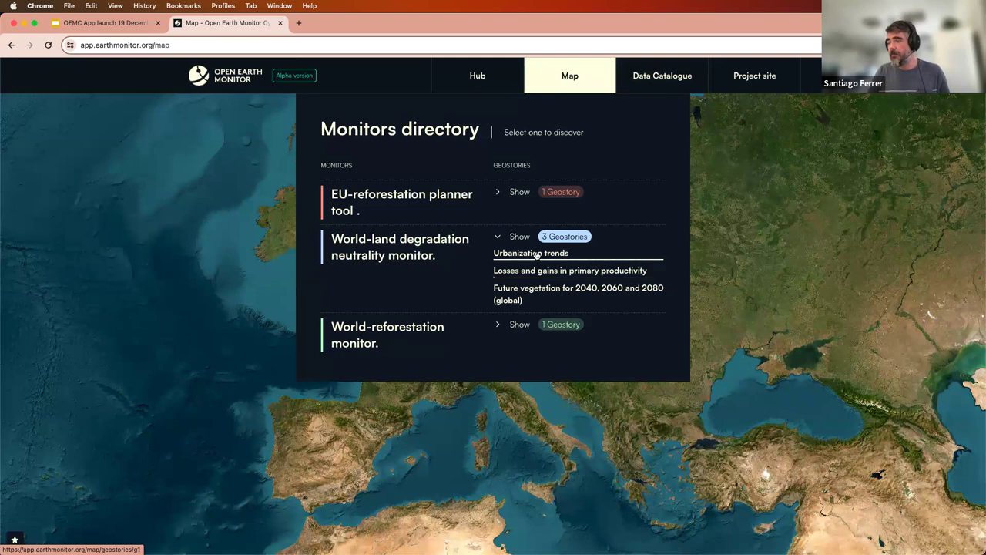
{"action": "left_click", "coordinate": [536, 254]}
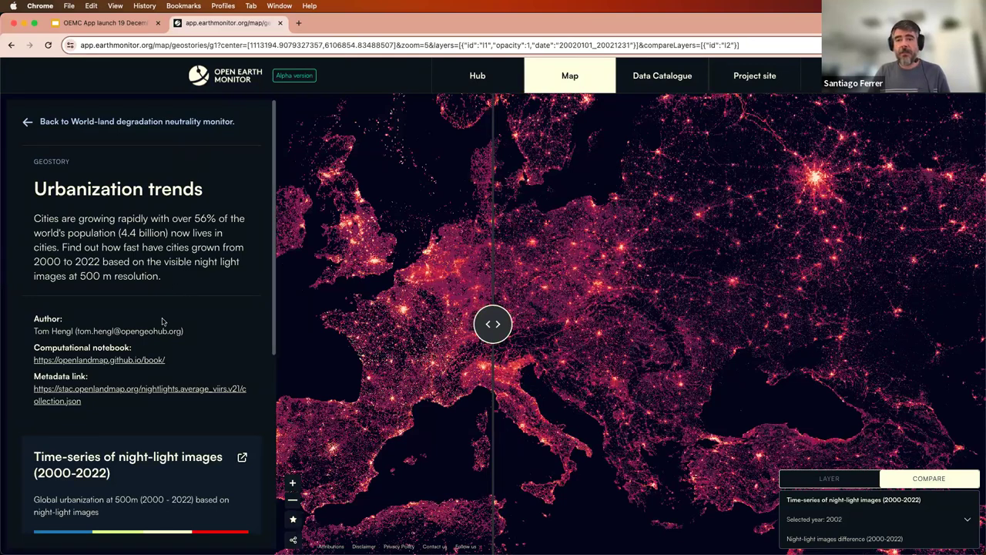
Swipe the comparison split east, pause the night-light animation at 2010, then move the split back west.
{"action": "scroll", "coordinate": [208, 314], "scroll_direction": "down", "scroll_amount": 3}
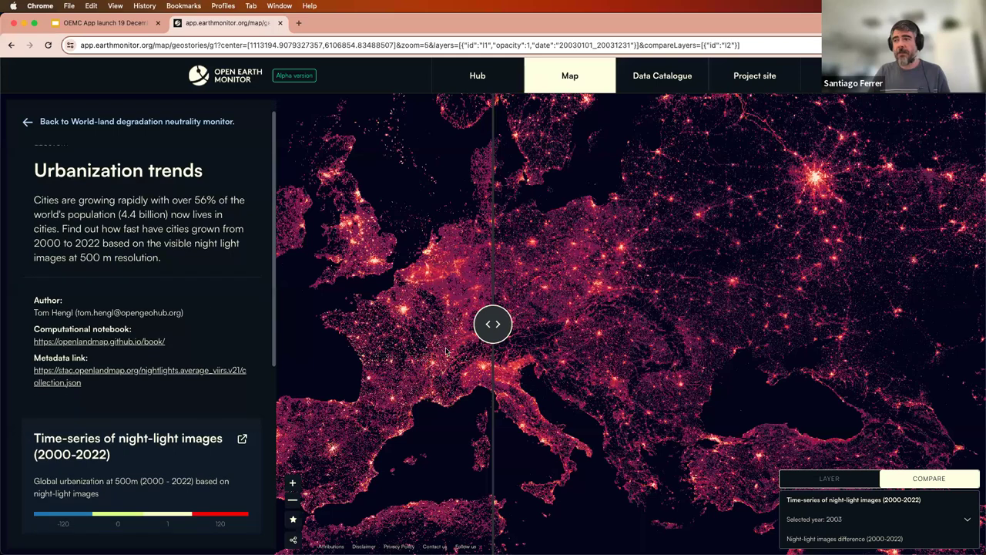
{"action": "scroll", "coordinate": [179, 360], "scroll_direction": "down", "scroll_amount": 5}
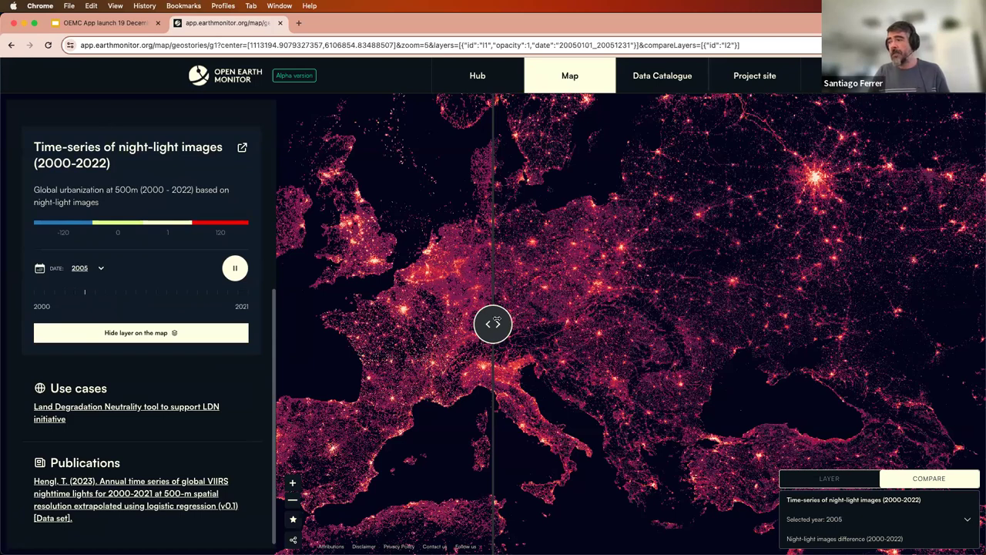
{"action": "left_click_drag", "start_coordinate": [493, 324], "coordinate": [645, 327]}
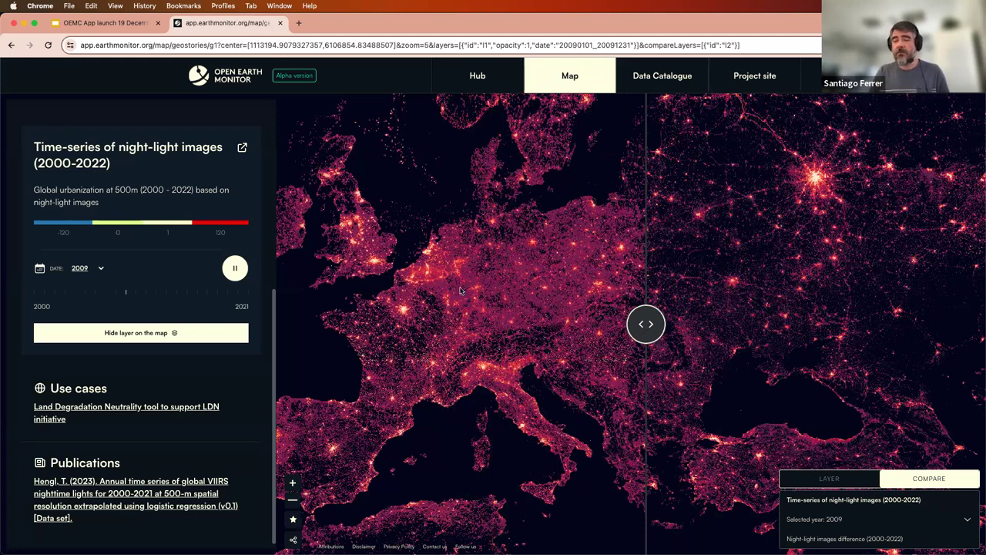
{"action": "left_click", "coordinate": [235, 267]}
{"action": "left_click_drag", "start_coordinate": [646, 324], "coordinate": [560, 324]}
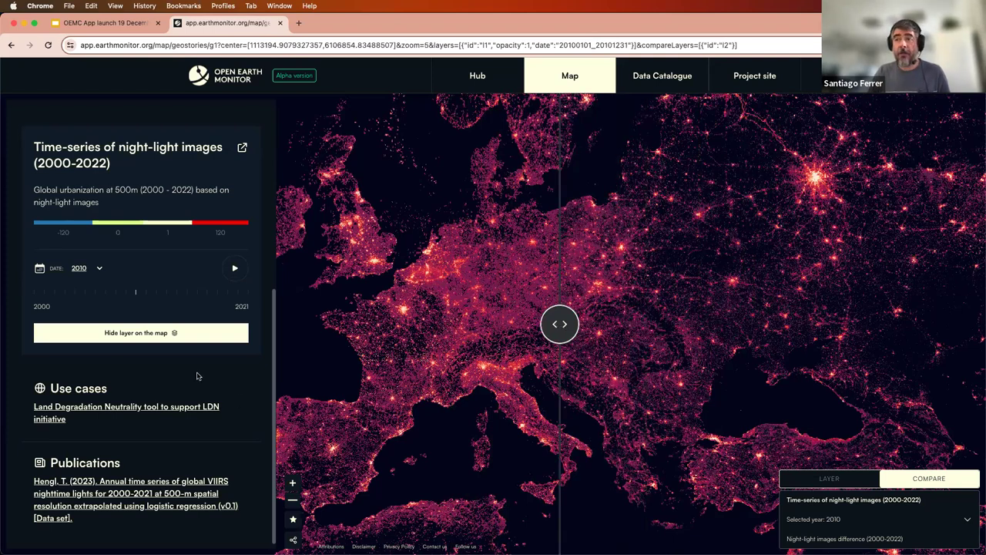
{"action": "scroll", "coordinate": [197, 376], "scroll_direction": "up", "scroll_amount": 1}
{"action": "scroll", "coordinate": [197, 378], "scroll_direction": "up", "scroll_amount": 8}
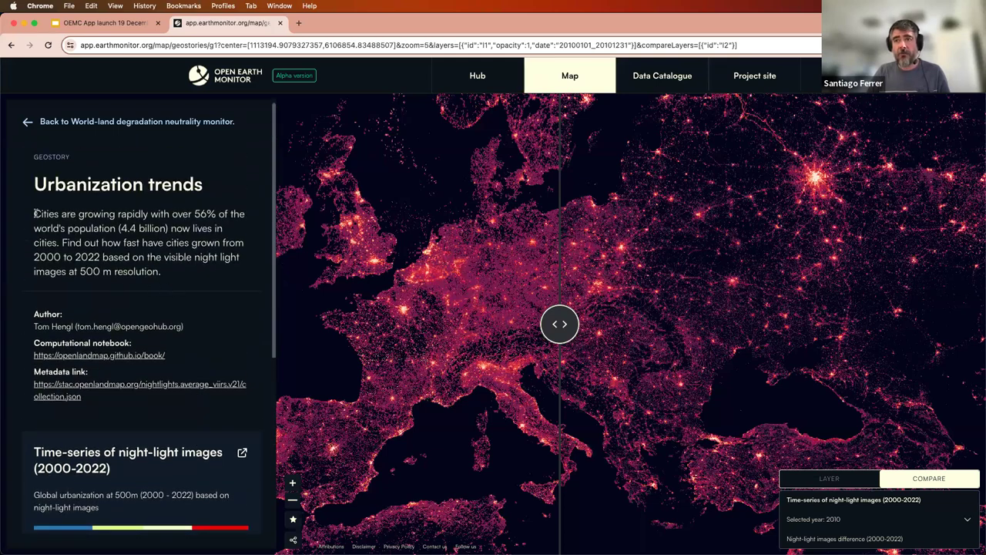
{"action": "scroll", "coordinate": [214, 311], "scroll_direction": "down", "scroll_amount": 3}
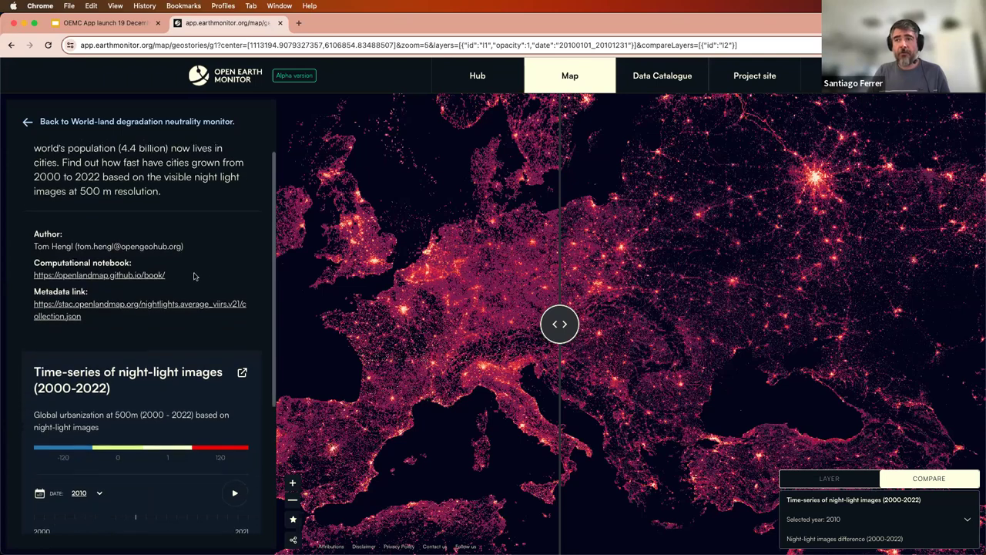
{"action": "scroll", "coordinate": [135, 378], "scroll_direction": "down", "scroll_amount": 7}
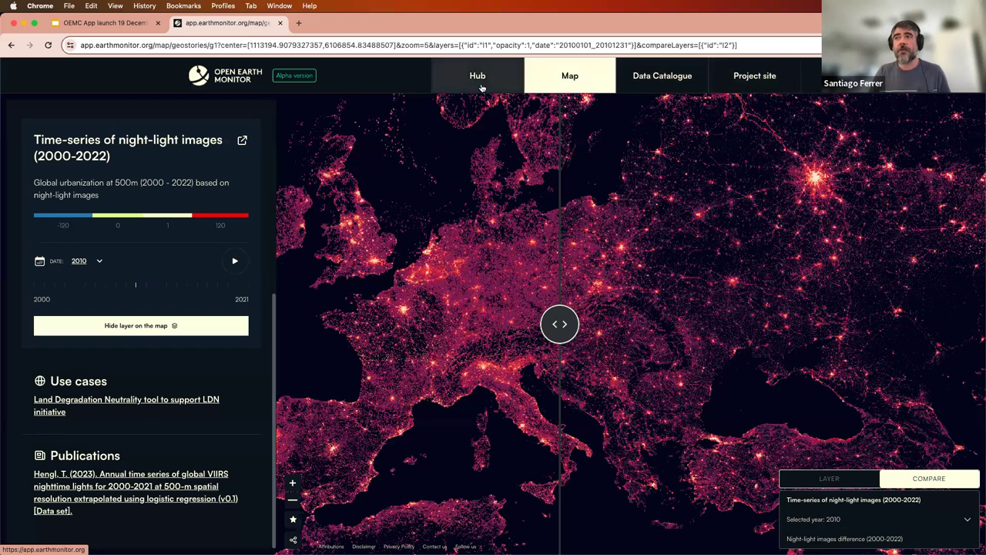
{"action": "scroll", "coordinate": [164, 260], "scroll_direction": "up", "scroll_amount": 1}
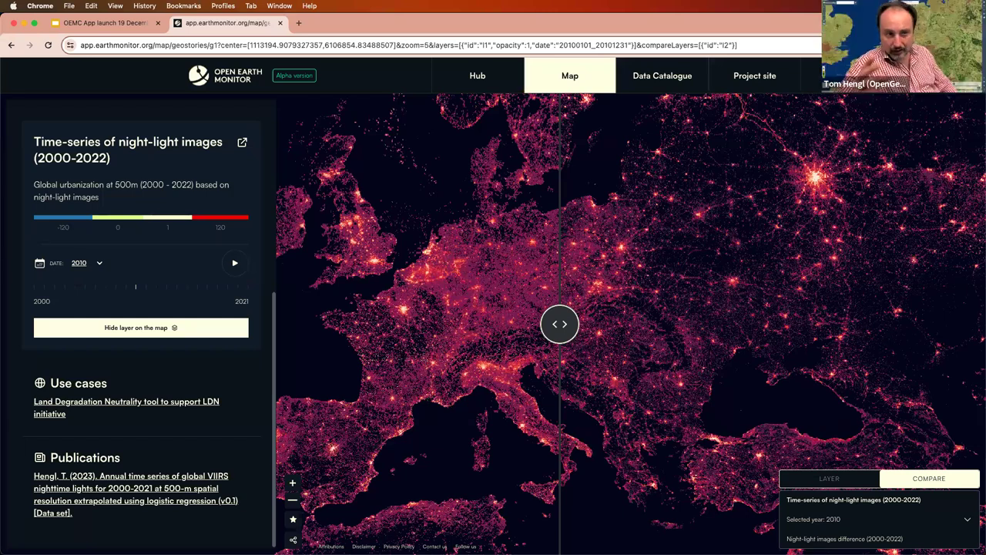
{"action": "scroll", "coordinate": [229, 385], "scroll_direction": "up", "scroll_amount": 1}
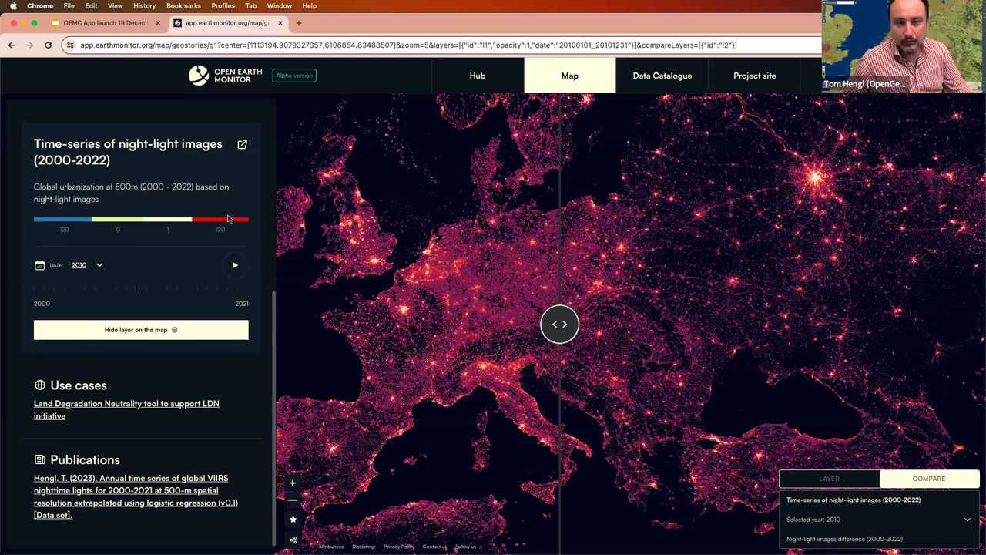
{"action": "scroll", "coordinate": [229, 447], "scroll_direction": "down", "scroll_amount": 1}
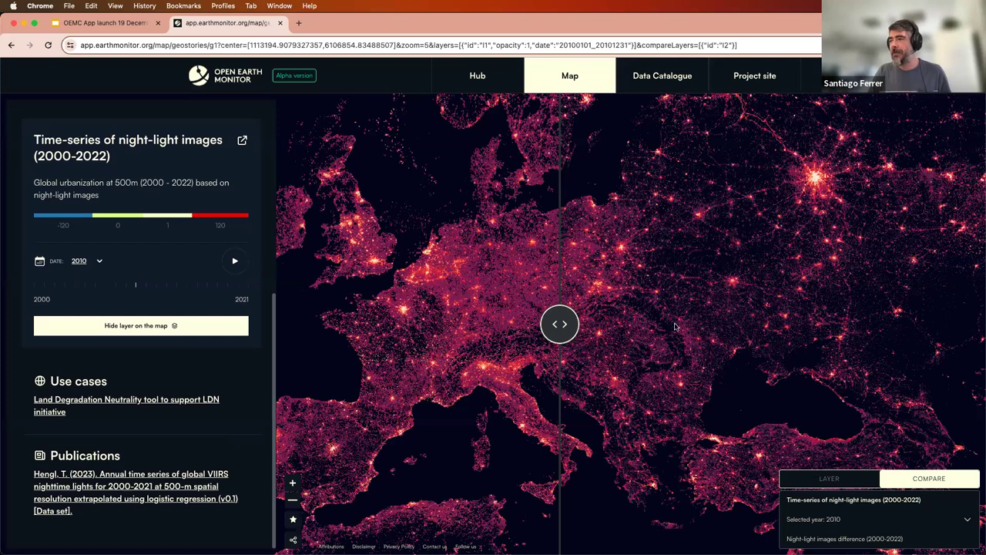
Push the comparison split east to reveal more 2010 night-lights and centre Europe on the map.
{"action": "left_click_drag", "start_coordinate": [561, 324], "coordinate": [715, 324]}
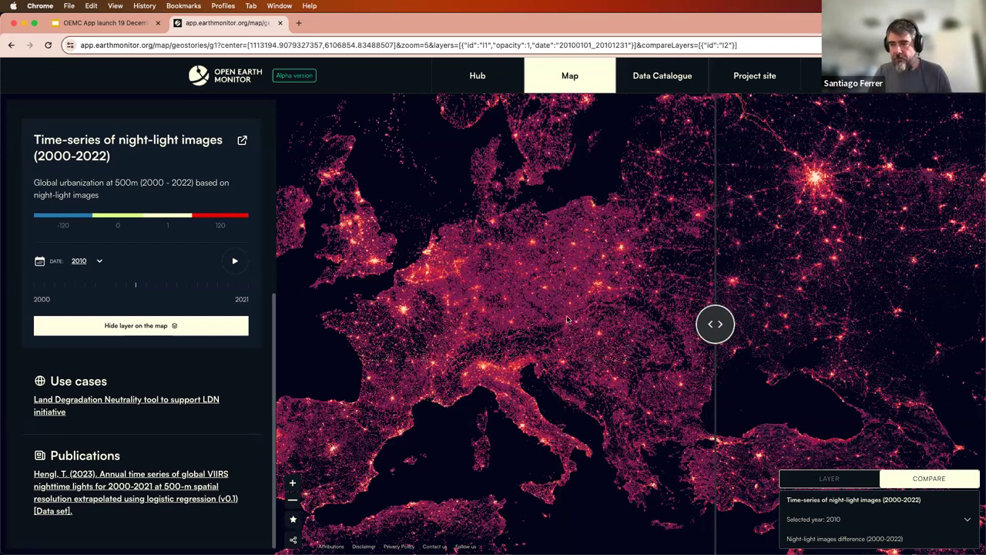
{"action": "scroll", "coordinate": [551, 320], "scroll_direction": "up", "scroll_amount": 3}
{"action": "scroll", "coordinate": [551, 320], "scroll_direction": "up", "scroll_amount": 5}
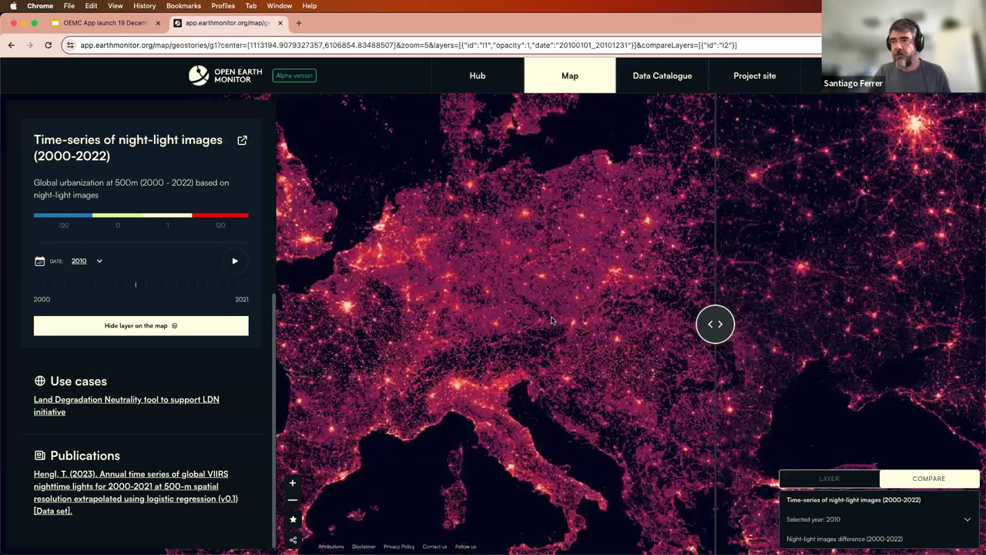
{"action": "scroll", "coordinate": [507, 266], "scroll_direction": "down", "scroll_amount": 6}
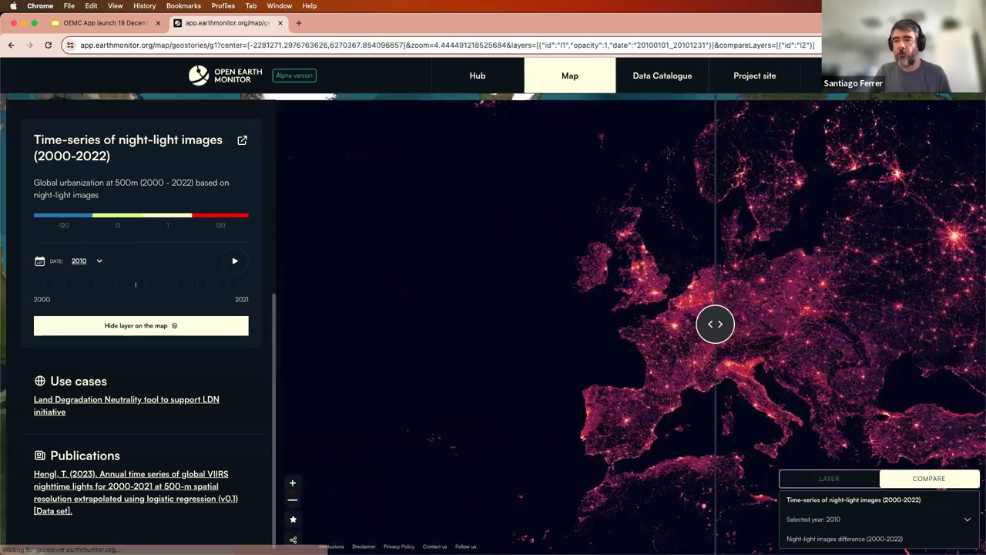
{"action": "left_click_drag", "start_coordinate": [585, 500], "coordinate": [330, 448]}
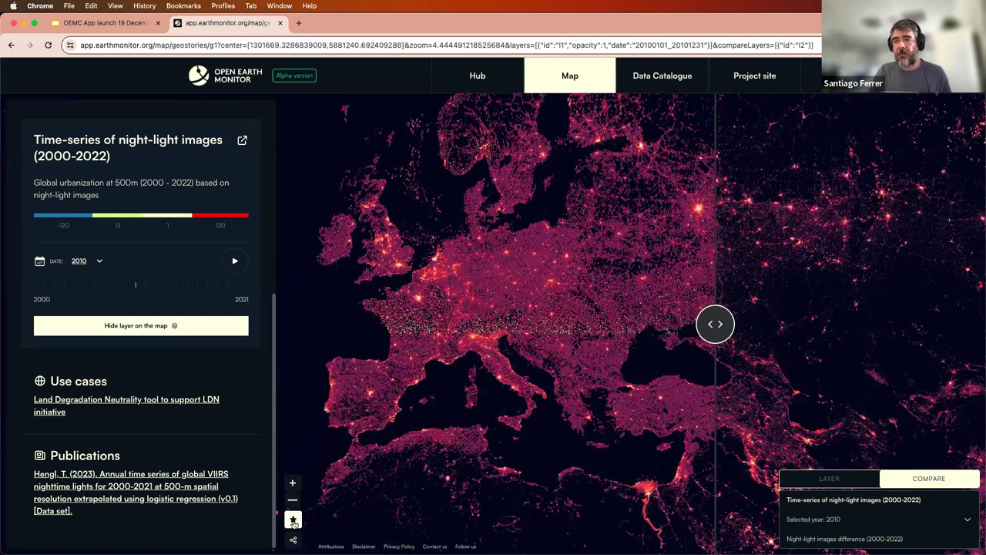
Save the current map view as a bookmark named 'Visualization' and close the bookmarks panel.
{"action": "left_click", "coordinate": [293, 521]}
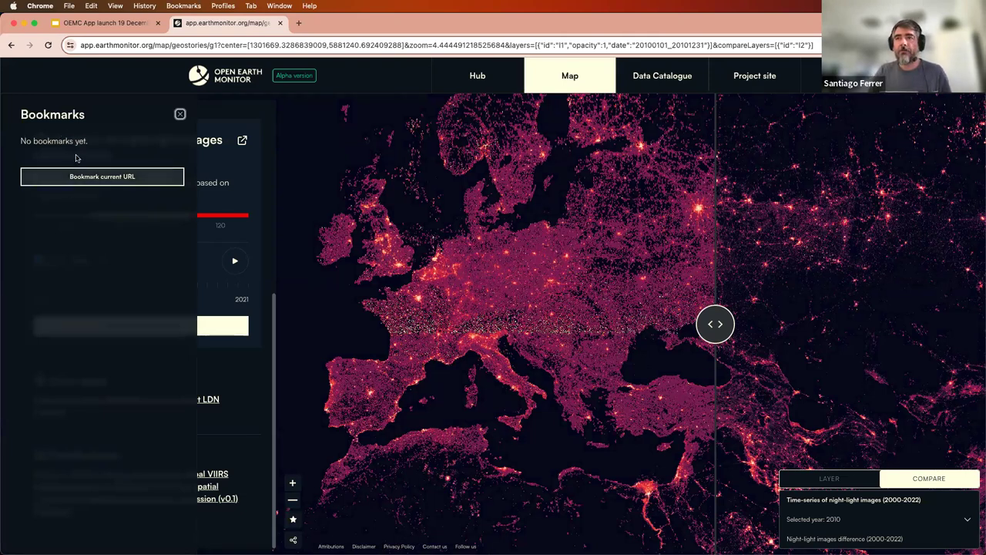
{"action": "left_click", "coordinate": [99, 177]}
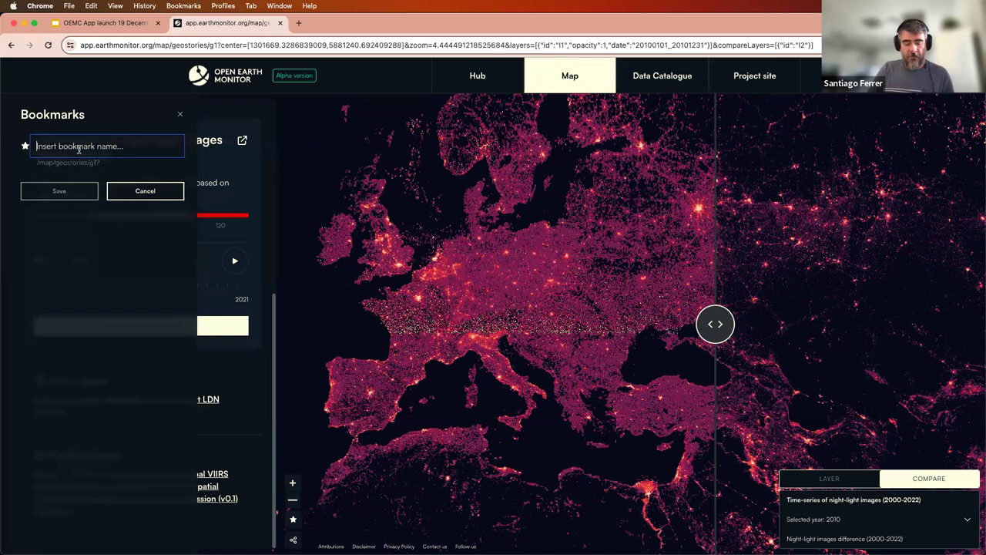
{"action": "type", "text": "Visualization"}
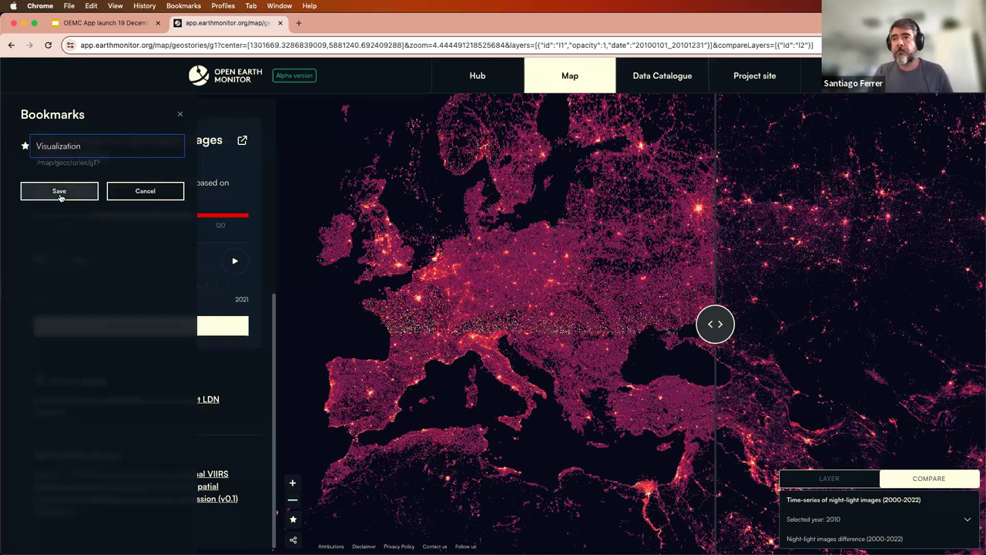
{"action": "left_click", "coordinate": [35, 191]}
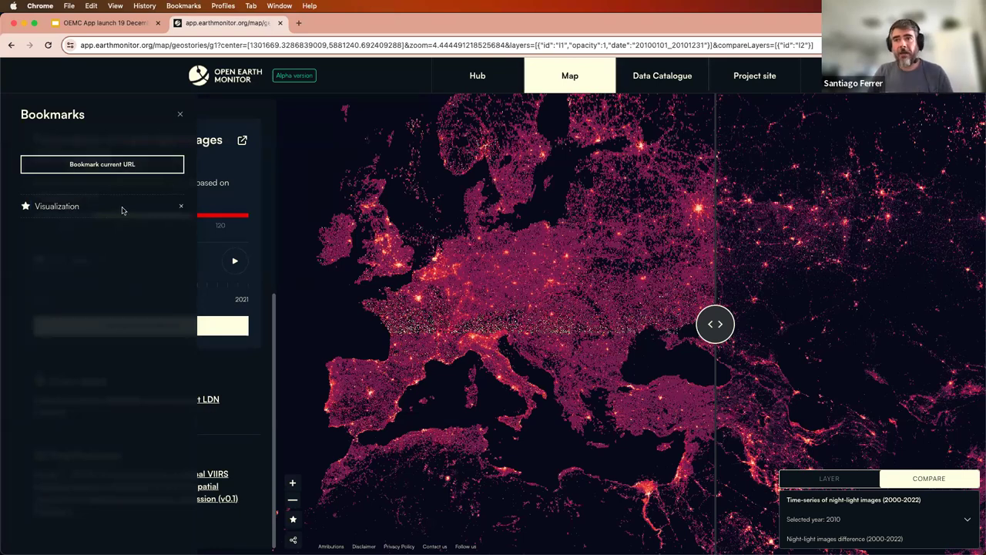
{"action": "left_click", "coordinate": [483, 77]}
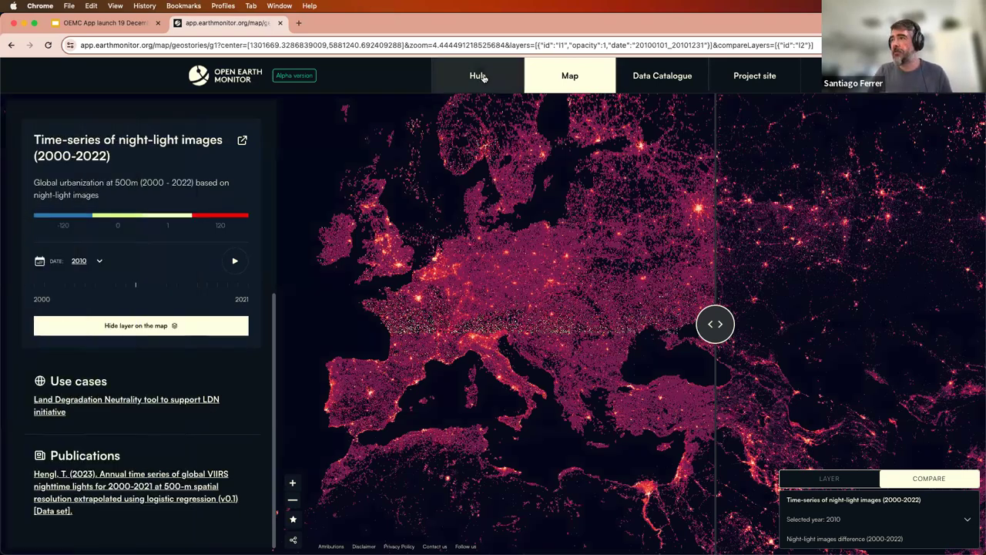
Open the EU-reforestation planner's Future vegetation geostory, then restore the 'Visualization' bookmark.
{"action": "left_click", "coordinate": [570, 77]}
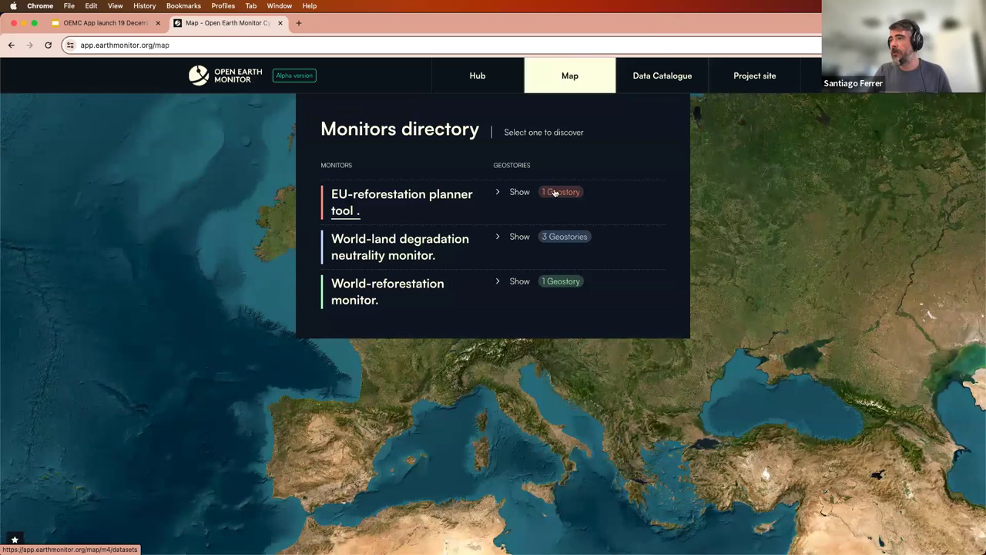
{"action": "left_click", "coordinate": [554, 193]}
{"action": "left_click", "coordinate": [562, 219]}
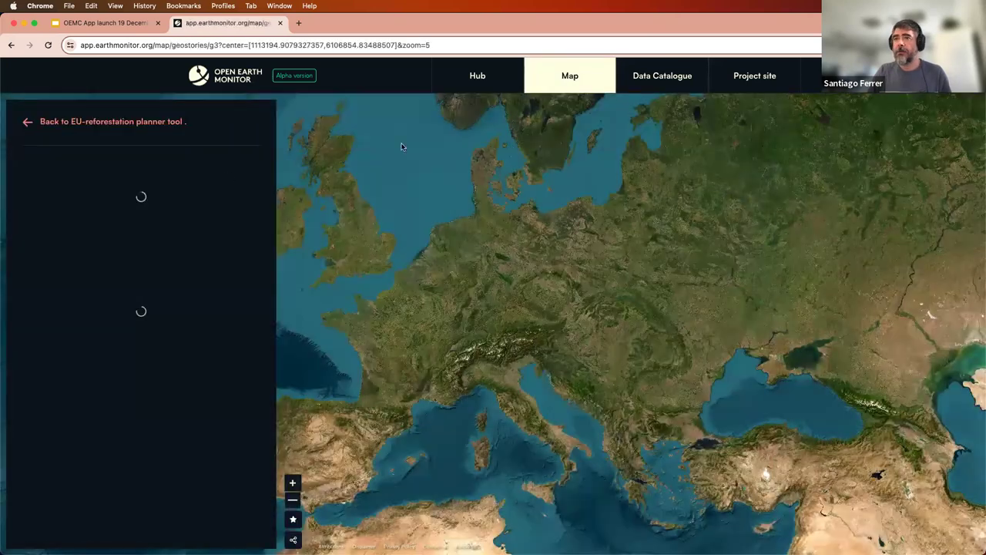
{"action": "left_click", "coordinate": [293, 520]}
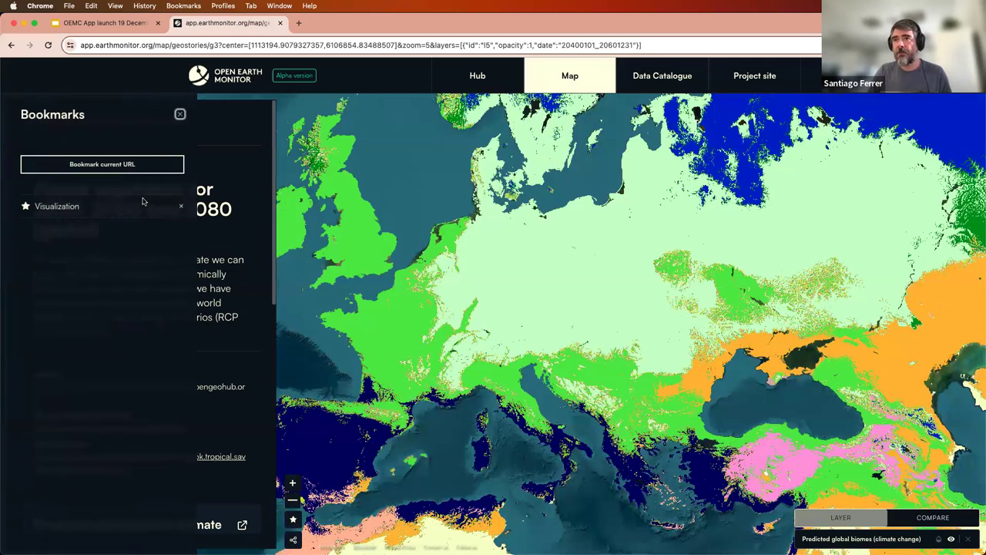
{"action": "left_click", "coordinate": [55, 208]}
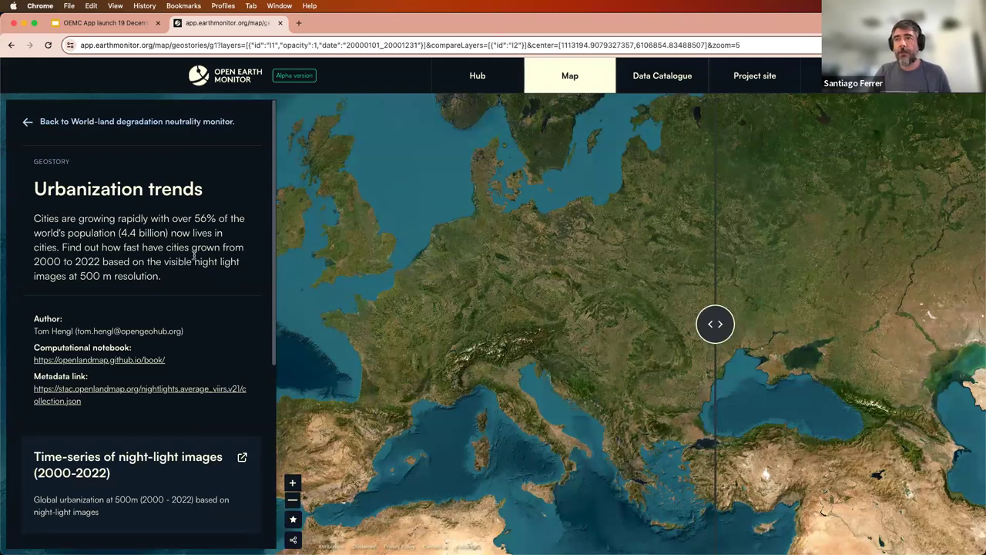
Move the comparison split back west over central Europe and bring up the share options.
{"action": "left_click_drag", "start_coordinate": [712, 323], "coordinate": [558, 323]}
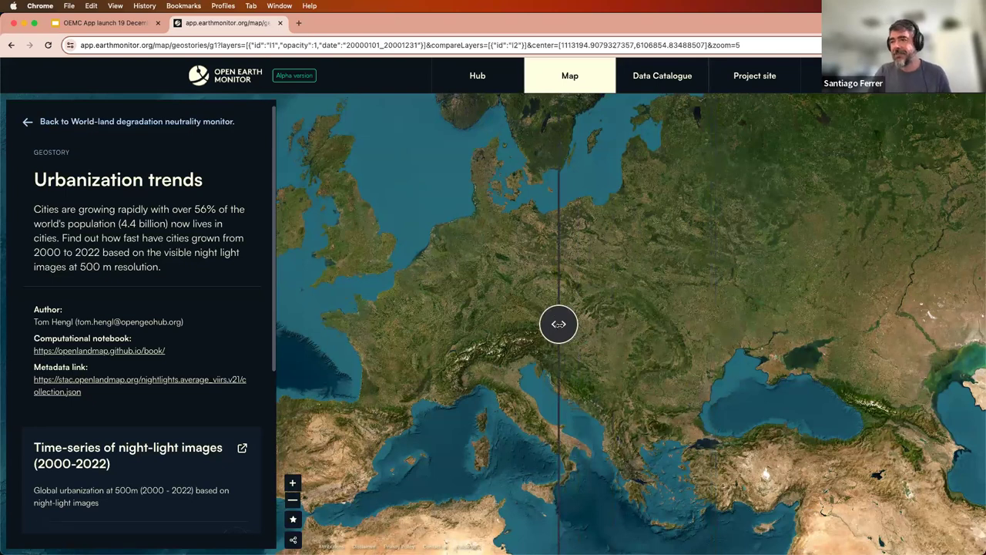
{"action": "scroll", "coordinate": [246, 255], "scroll_direction": "down", "scroll_amount": 1}
{"action": "scroll", "coordinate": [247, 254], "scroll_direction": "up", "scroll_amount": 1}
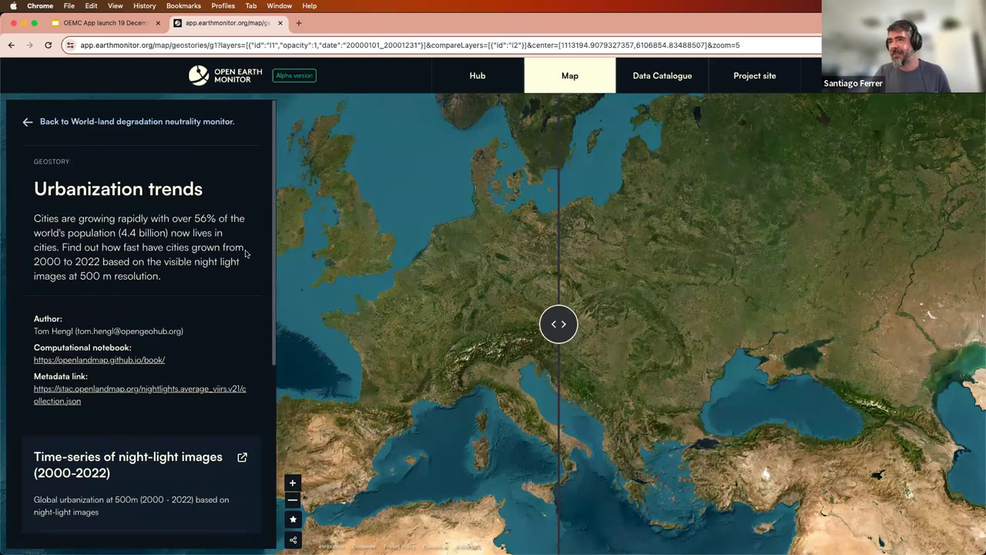
{"action": "scroll", "coordinate": [246, 254], "scroll_direction": "down", "scroll_amount": 2}
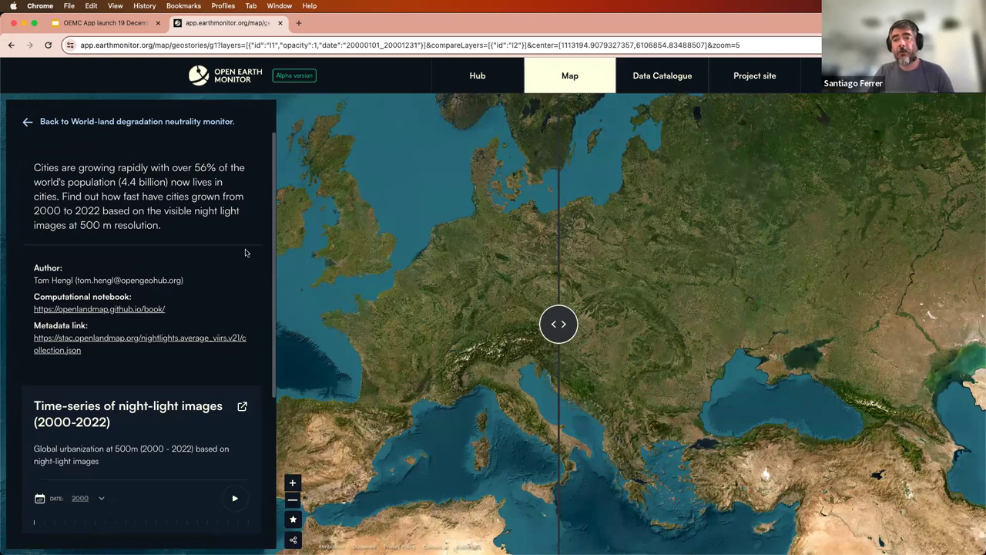
{"action": "scroll", "coordinate": [245, 251], "scroll_direction": "up", "scroll_amount": 2}
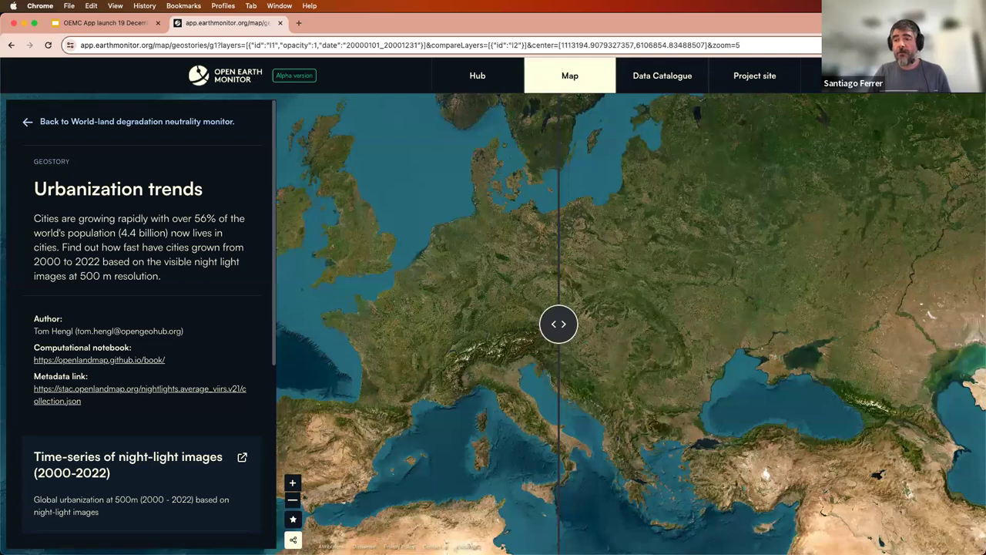
{"action": "left_click", "coordinate": [293, 539]}
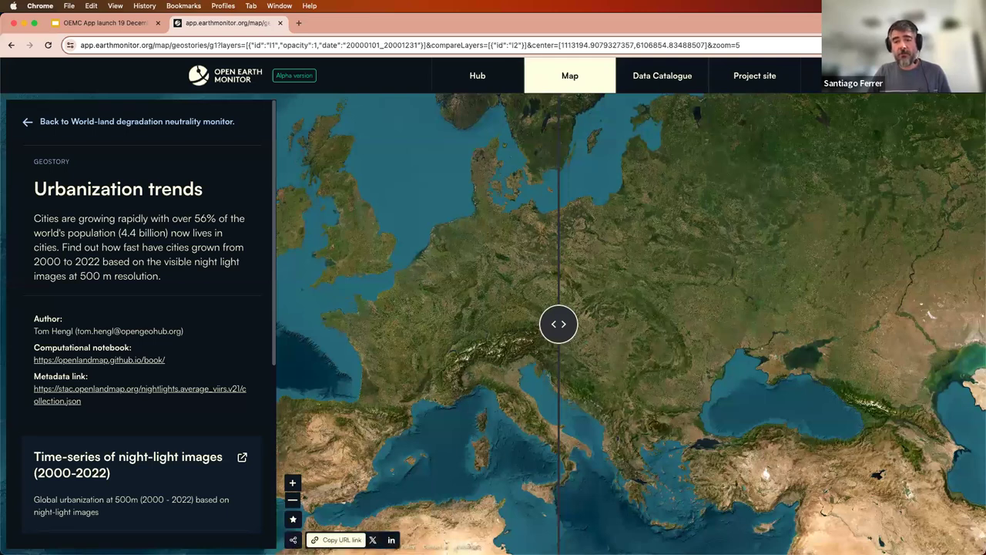
Use 'Copy URL link' to put the Urbanization trends view's link on the clipboard.
{"action": "left_click", "coordinate": [336, 539]}
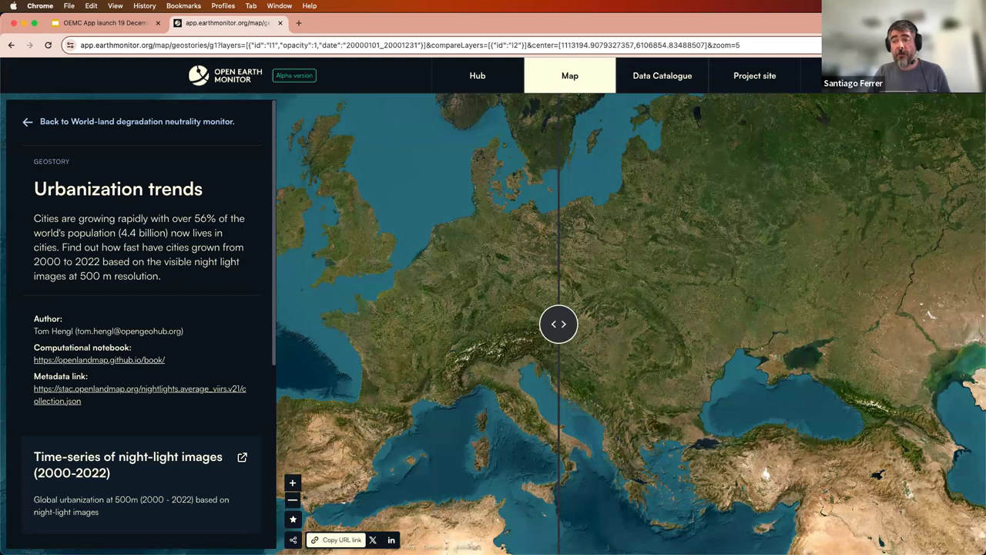
{"action": "left_click", "coordinate": [343, 540]}
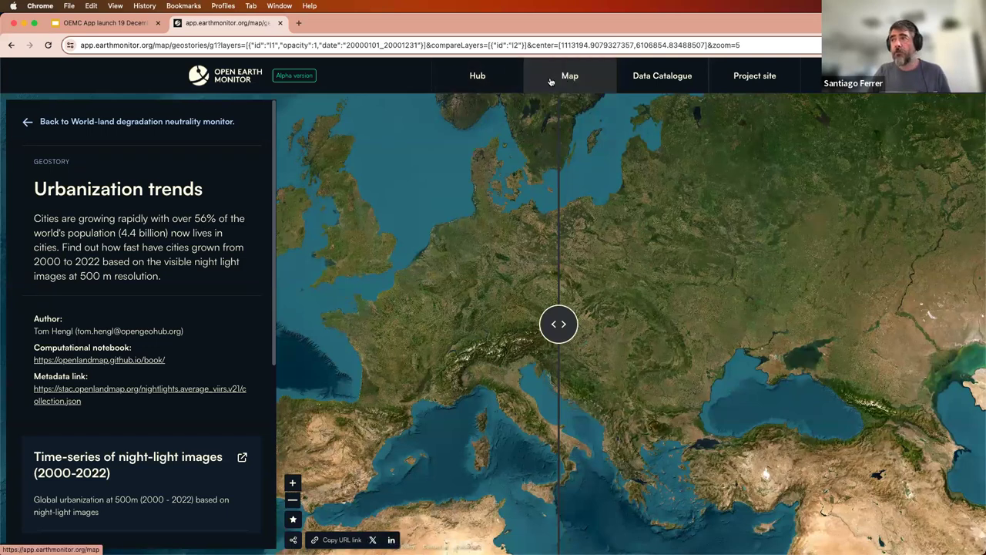
Go back to the Monitors directory listing the three monitors and their geostory counts.
{"action": "left_click", "coordinate": [574, 80]}
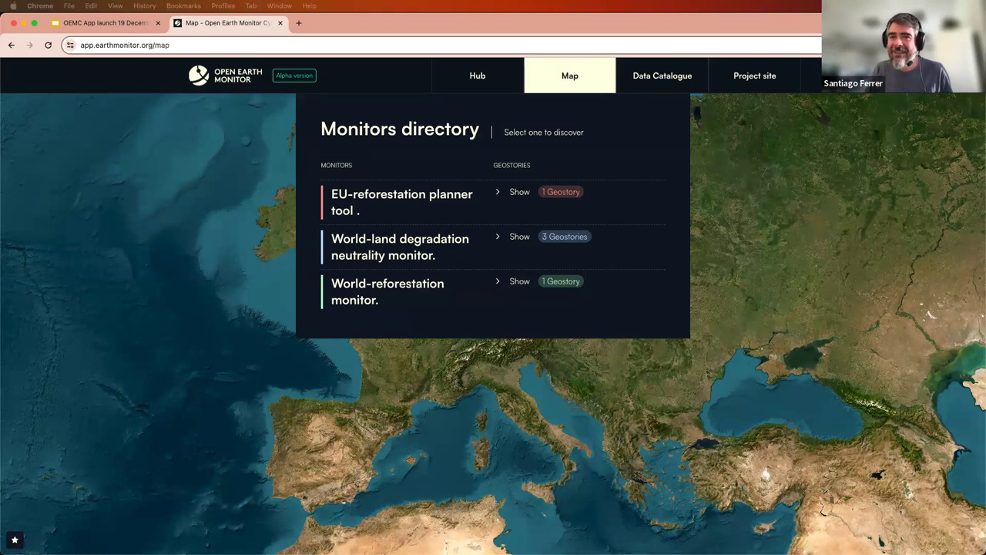
{"action": "left_click", "coordinate": [231, 222]}
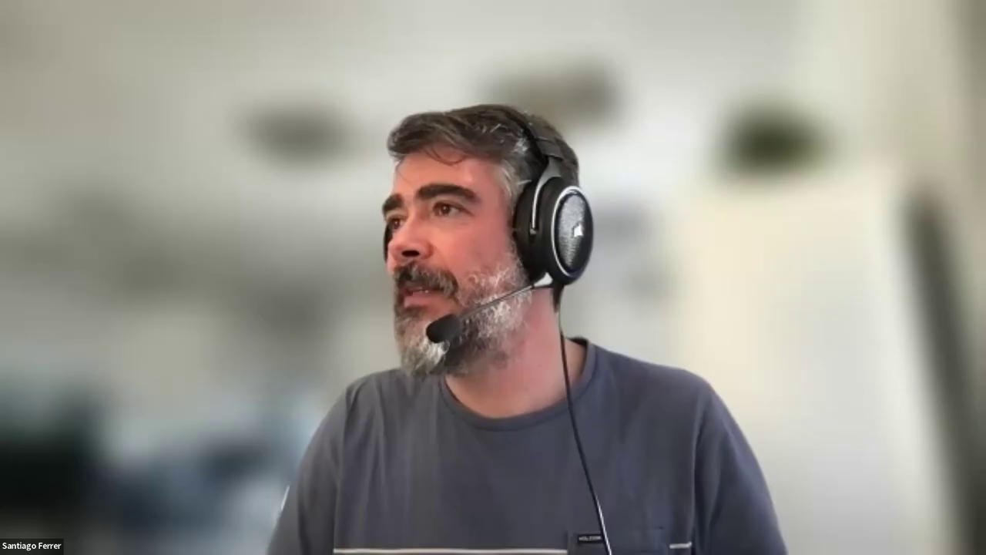